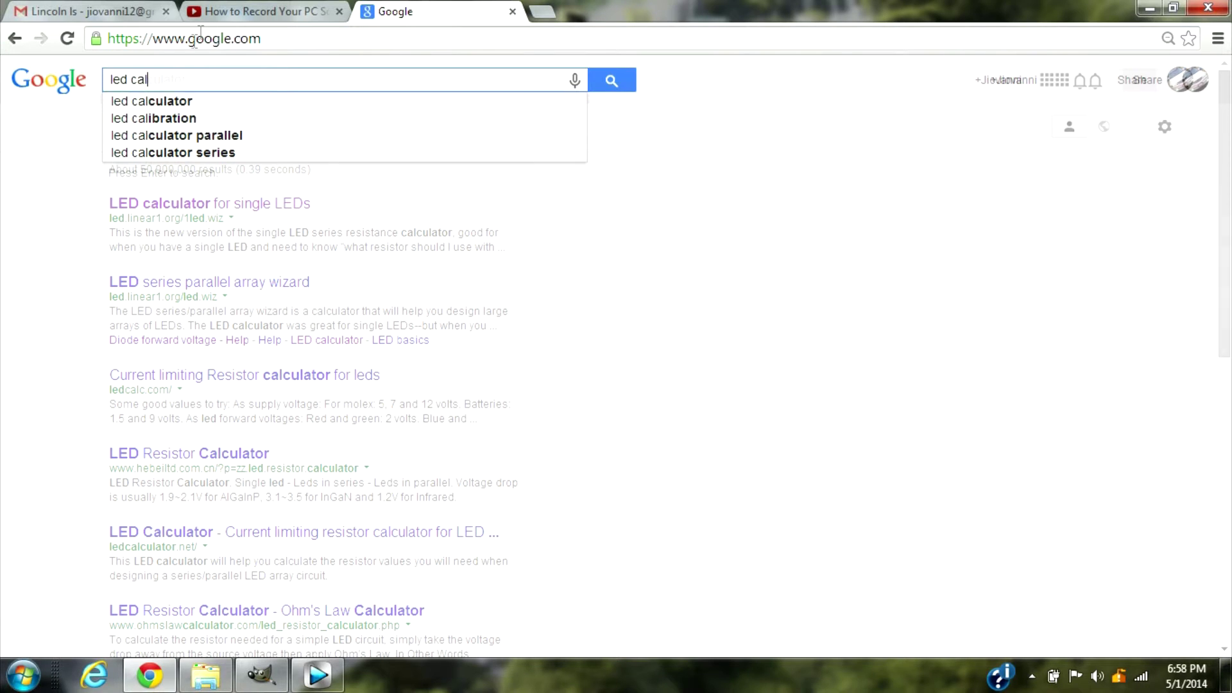
Search Google for 'led calculator' and open the linear1 LED calculator for single LEDs.
{"action": "key", "text": "Return"}
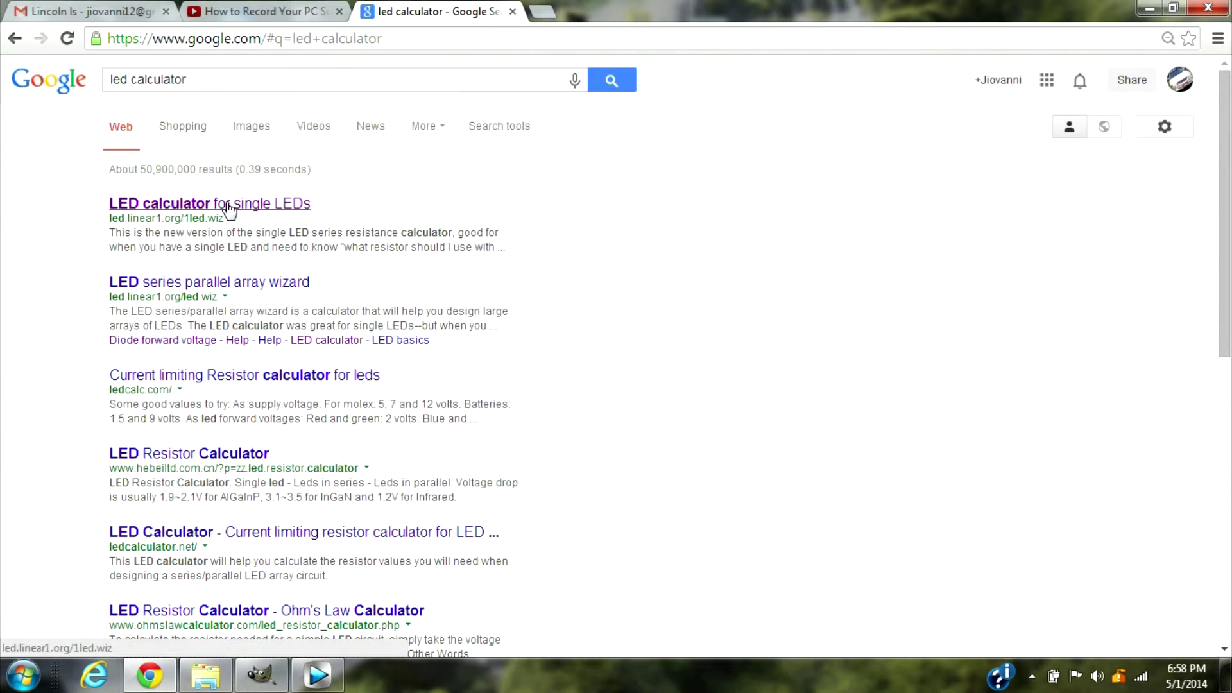
{"action": "left_click", "coordinate": [228, 209]}
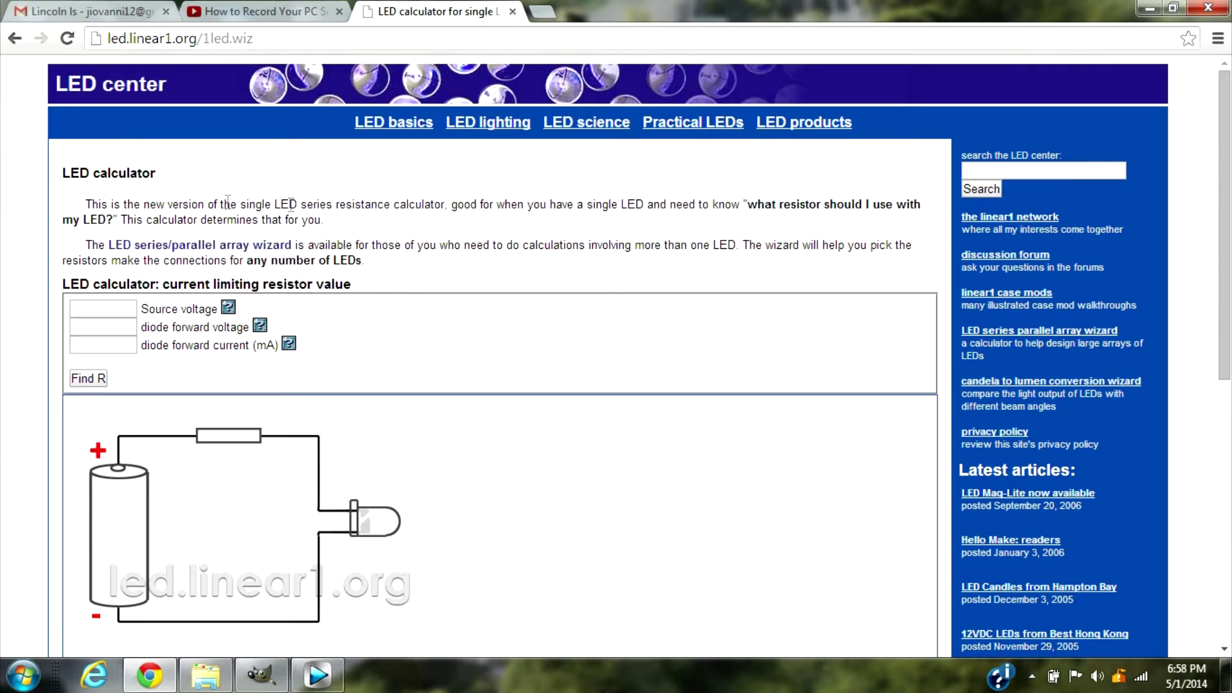
Read the Source voltage help popup and close it.
{"action": "scroll", "coordinate": [542, 356], "scroll_direction": "down", "scroll_amount": 2}
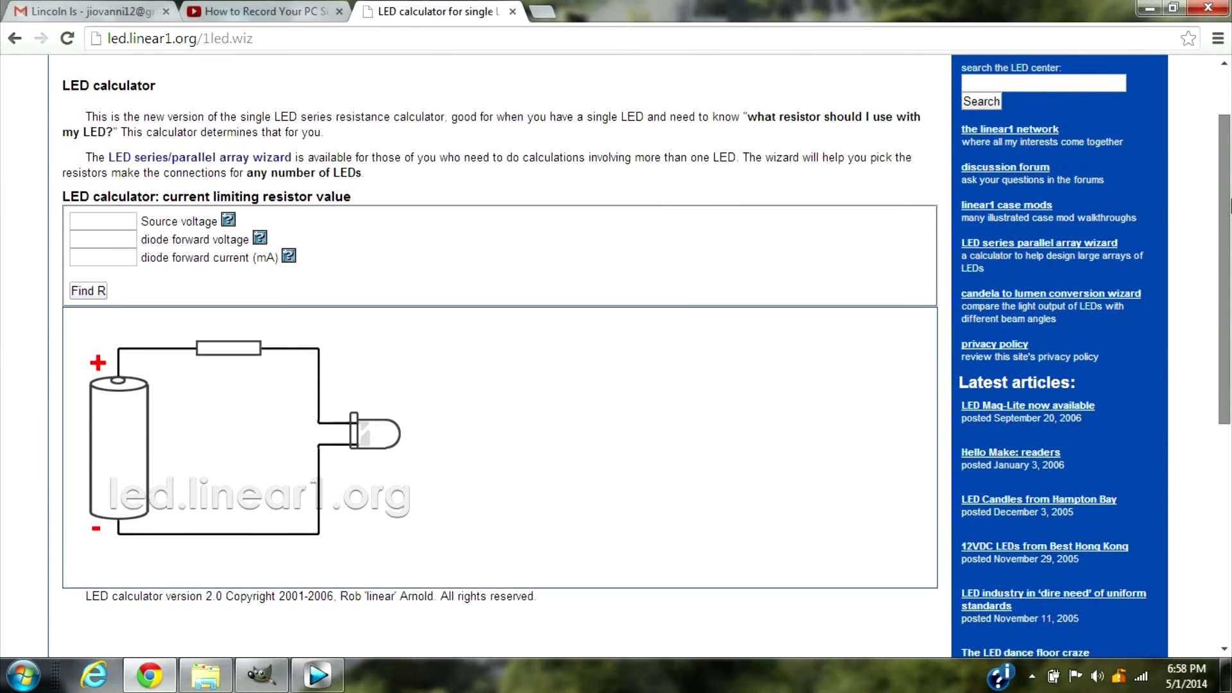
{"action": "left_click", "coordinate": [229, 221]}
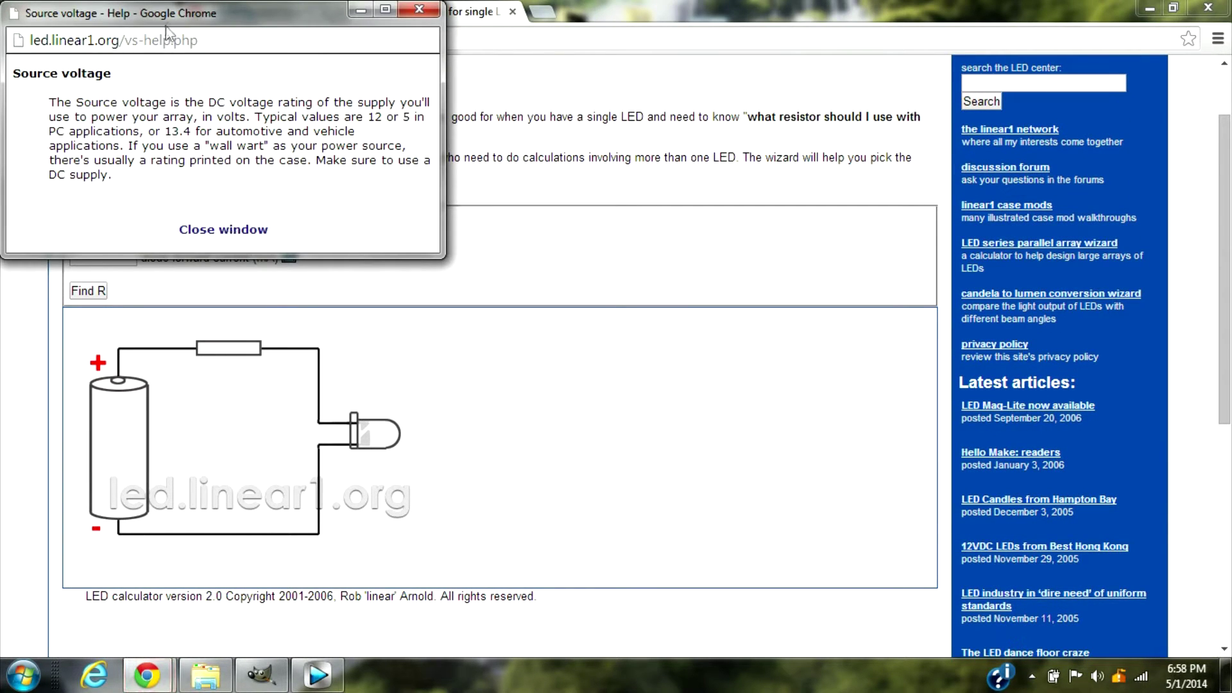
{"action": "left_click_drag", "start_coordinate": [170, 19], "coordinate": [321, 137]}
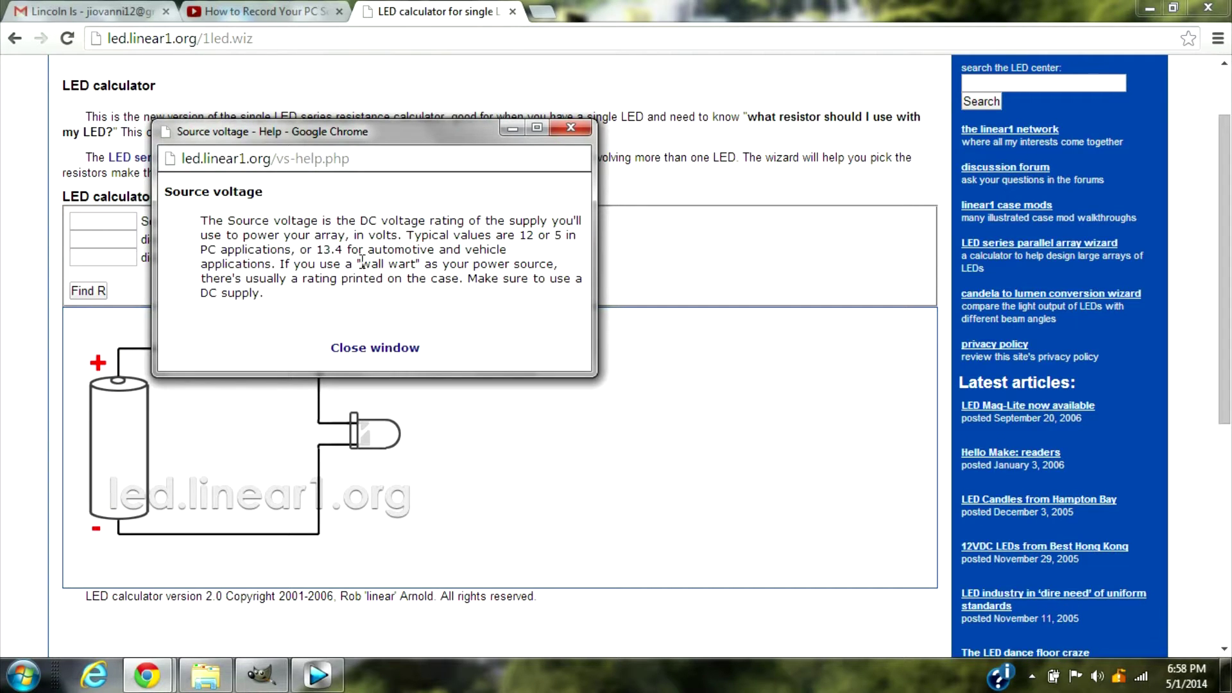
{"action": "left_click_drag", "start_coordinate": [290, 145], "coordinate": [362, 144]}
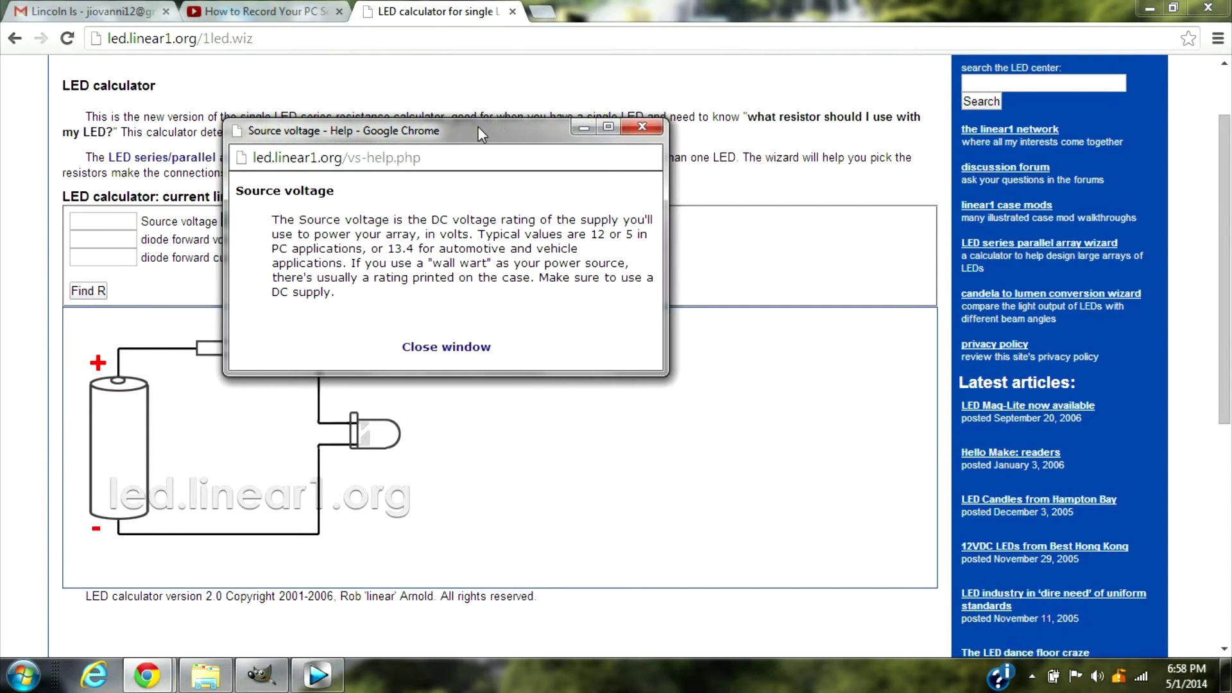
{"action": "left_click", "coordinate": [642, 128]}
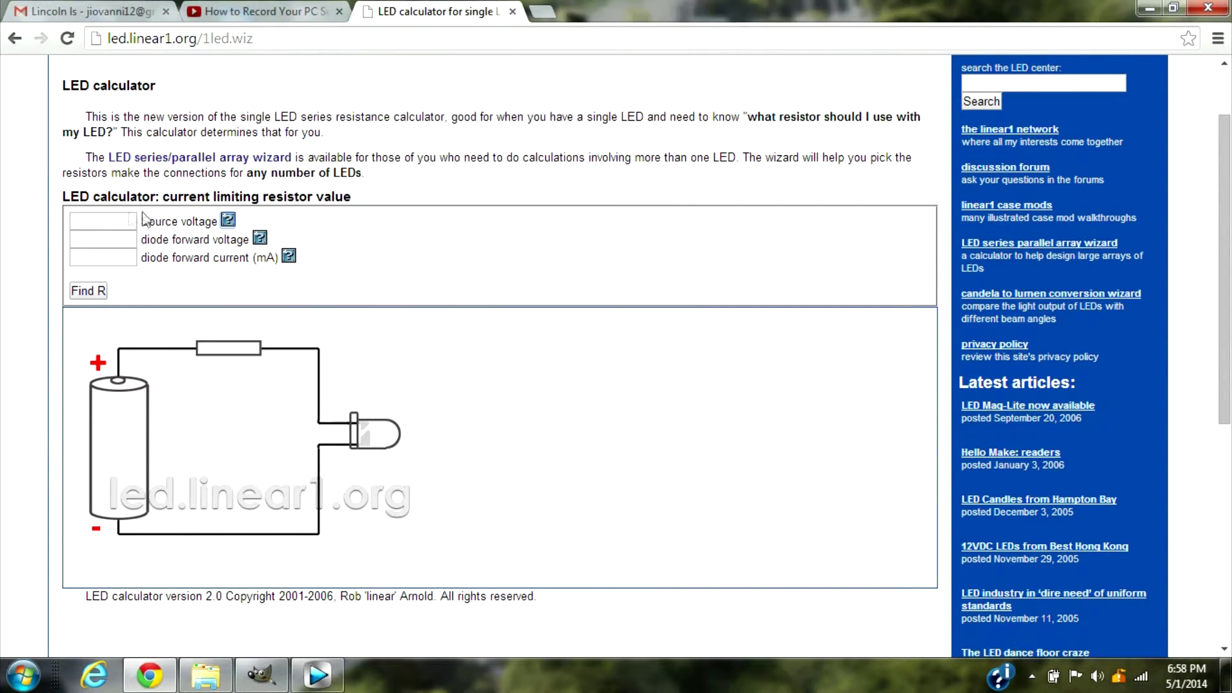
Enter 14 as the source voltage.
{"action": "left_click", "coordinate": [104, 216]}
{"action": "type", "text": "1"}
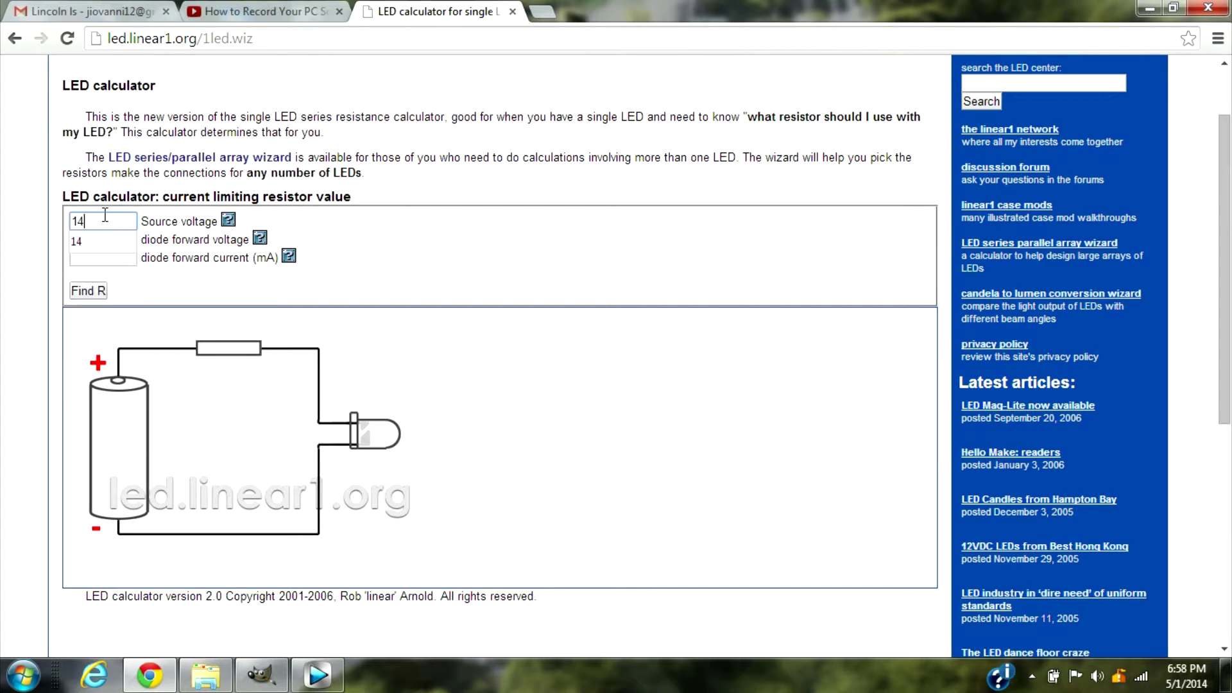
{"action": "type", "text": "4"}
{"action": "left_click", "coordinate": [180, 276]}
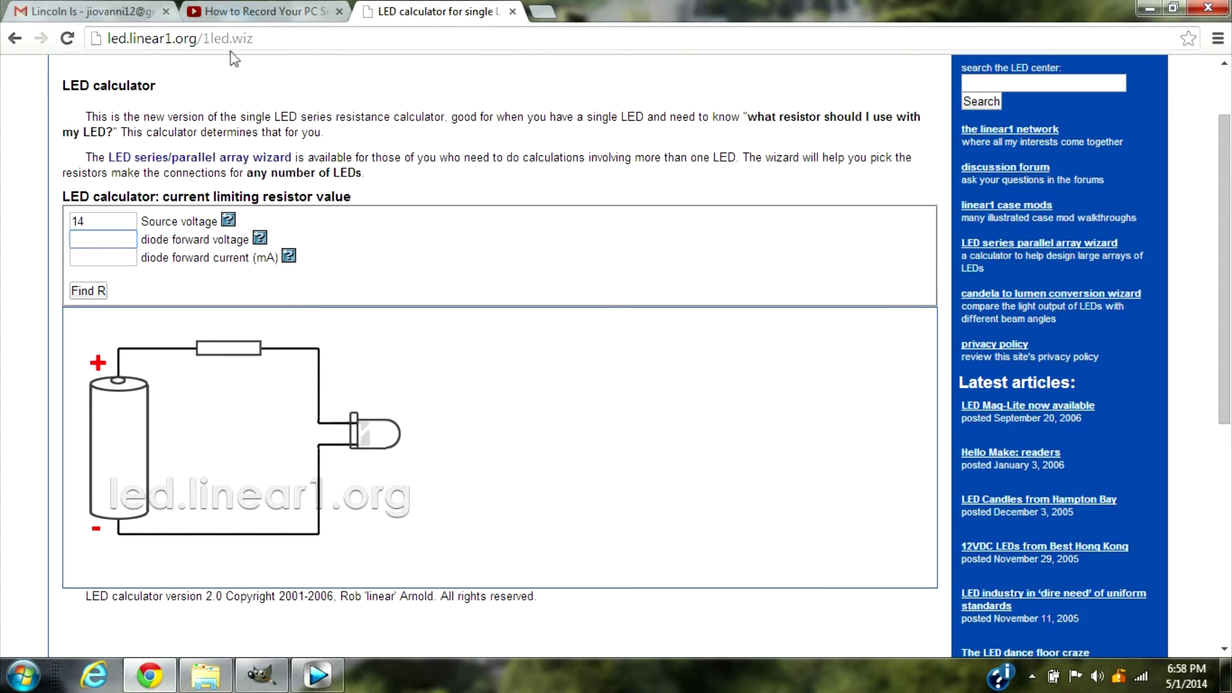
Go to the eBay website in a new tab.
{"action": "key", "text": "ctrl+t"}
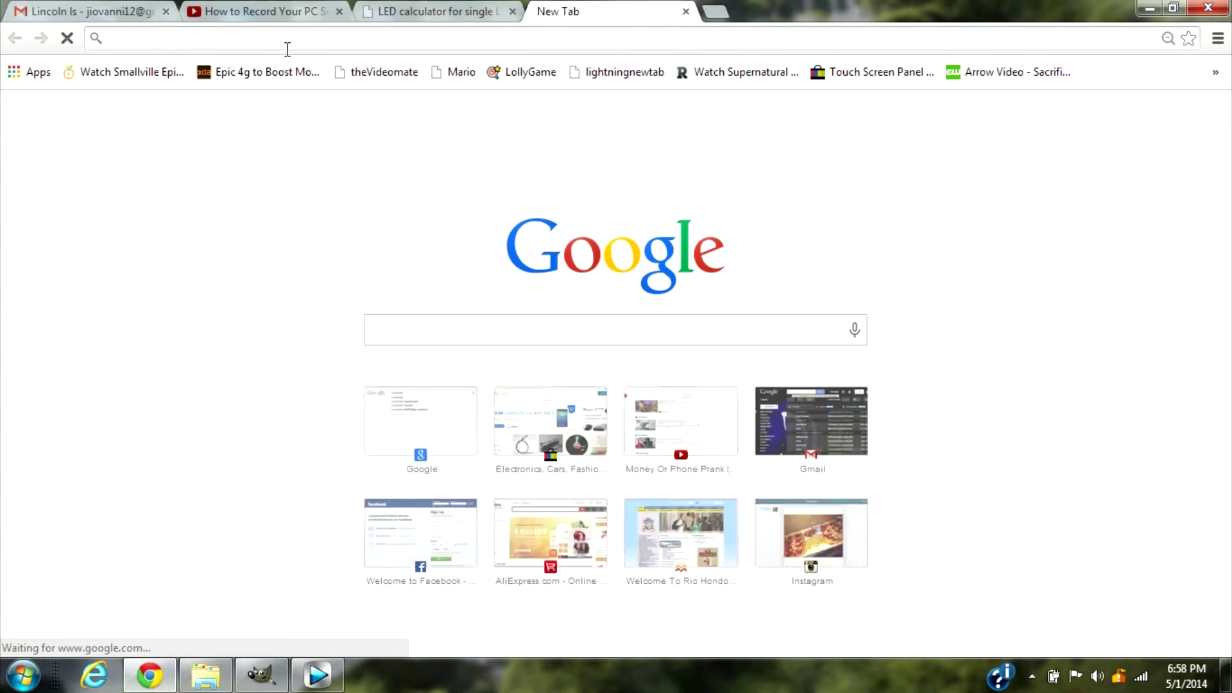
{"action": "type", "text": "ebay.com"}
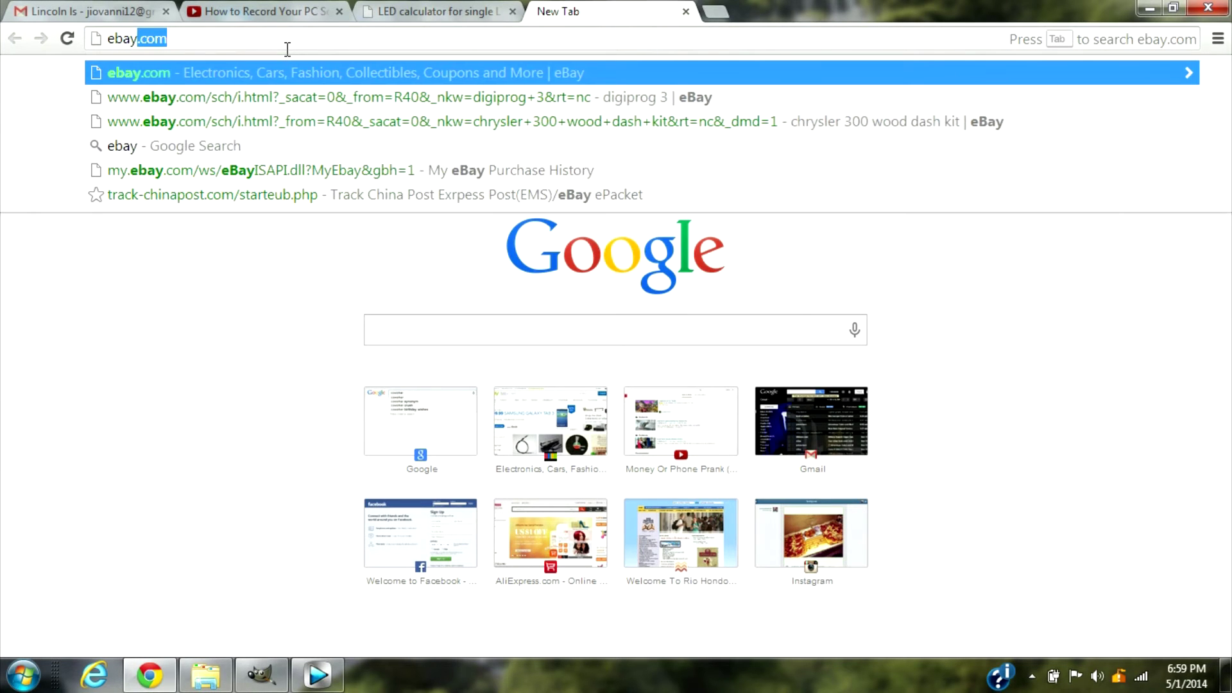
{"action": "key", "text": "Return"}
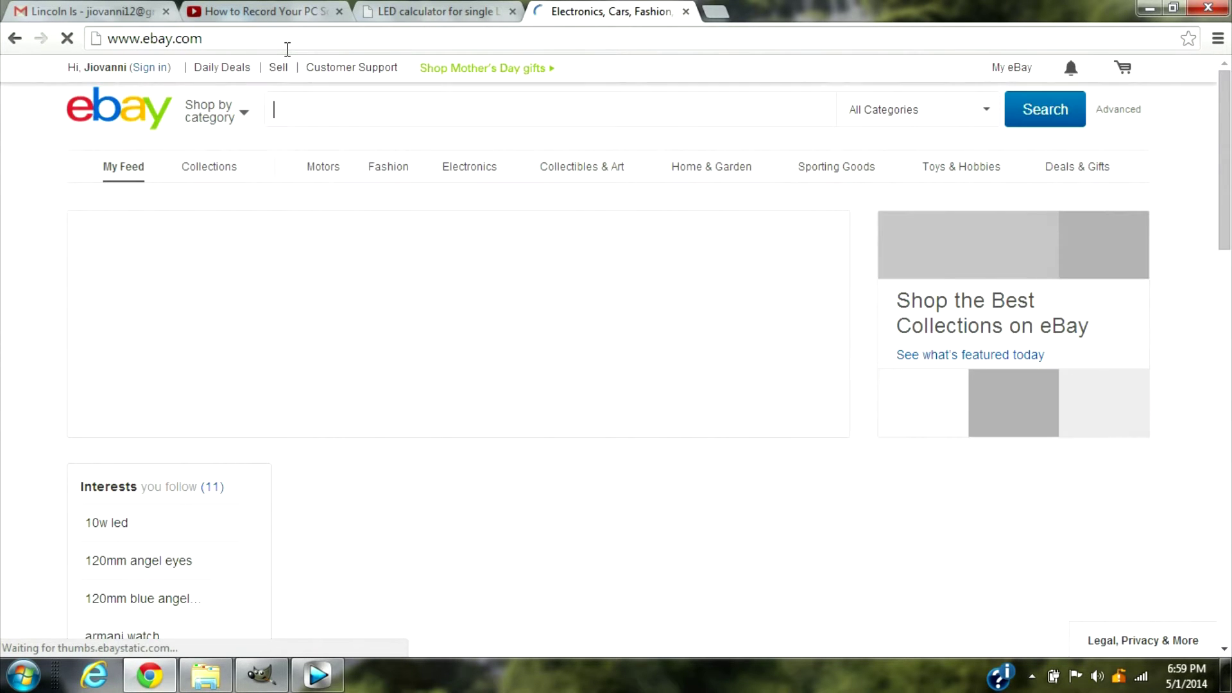
Search eBay for '300pc led' and open the 6value 300pcs SMD LED 0805 kit listing.
{"action": "type", "text": "300"}
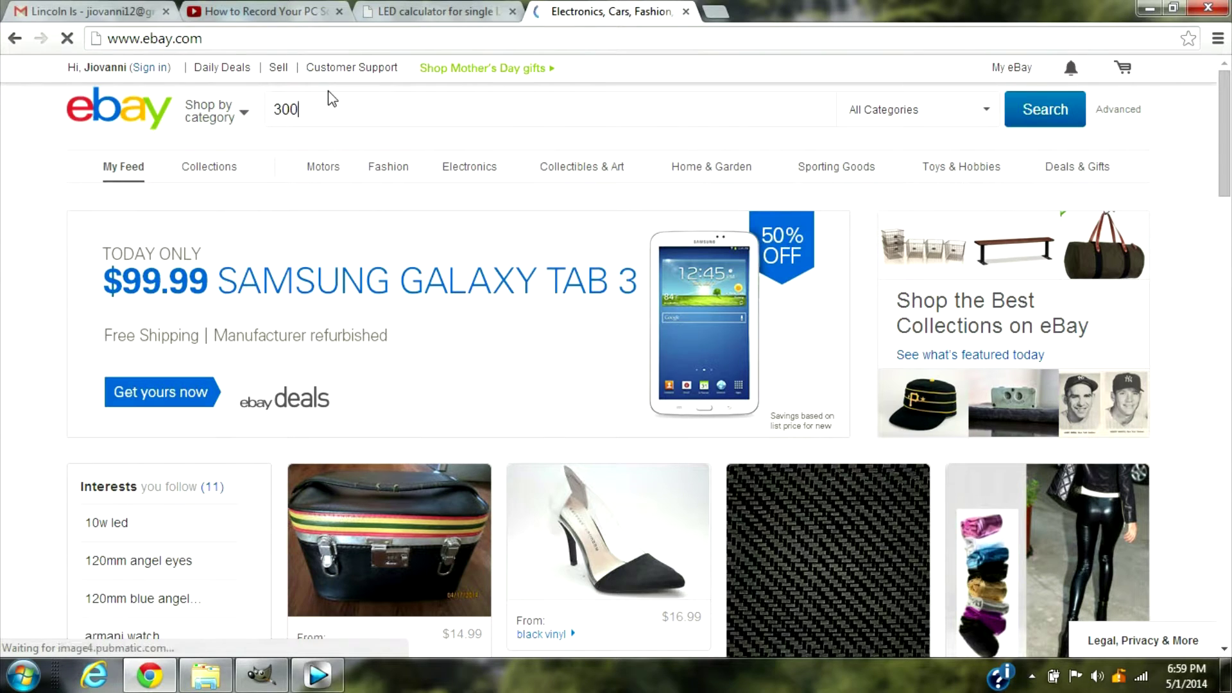
{"action": "type", "text": "pc led"}
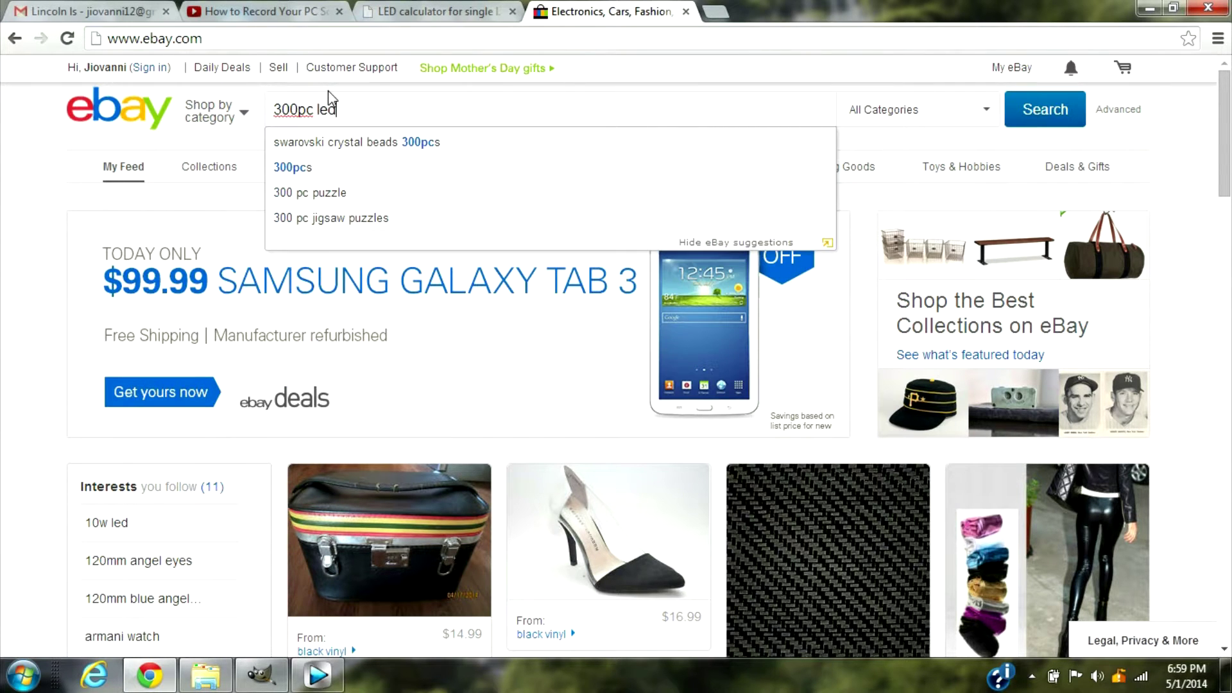
{"action": "key", "text": "Return"}
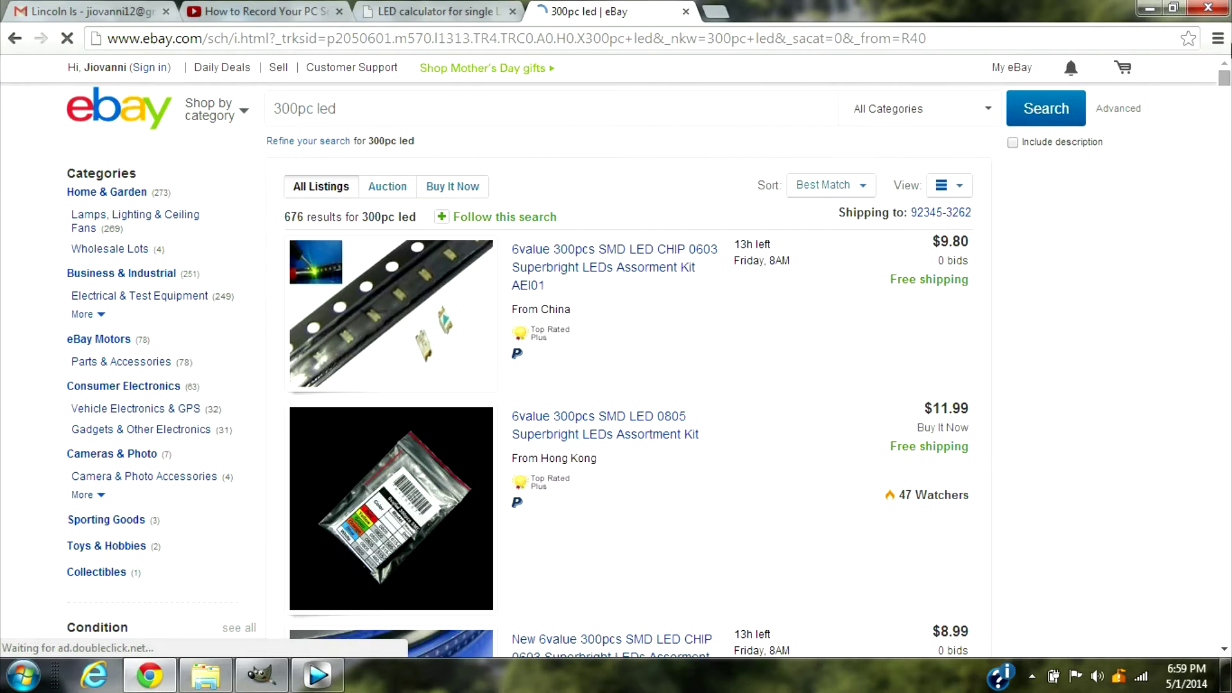
{"action": "scroll", "coordinate": [1224, 90], "scroll_direction": "down", "scroll_amount": 2}
{"action": "scroll", "coordinate": [1226, 93], "scroll_direction": "down", "scroll_amount": 7}
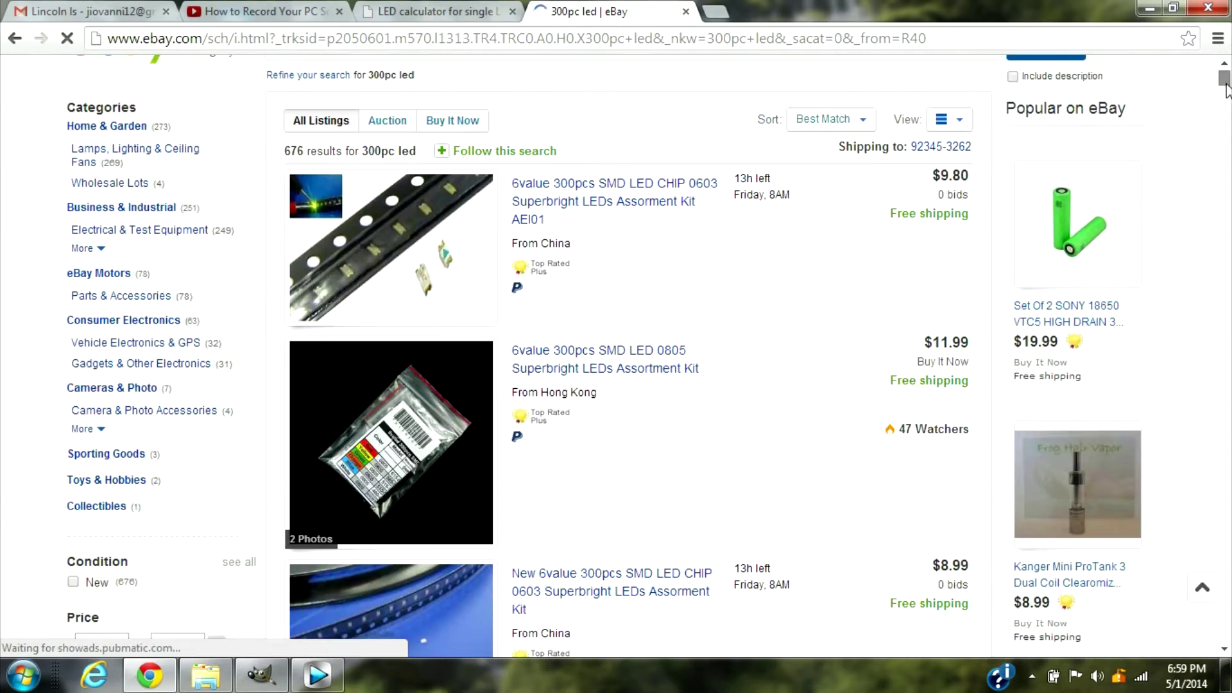
{"action": "scroll", "coordinate": [1227, 90], "scroll_direction": "up", "scroll_amount": 6}
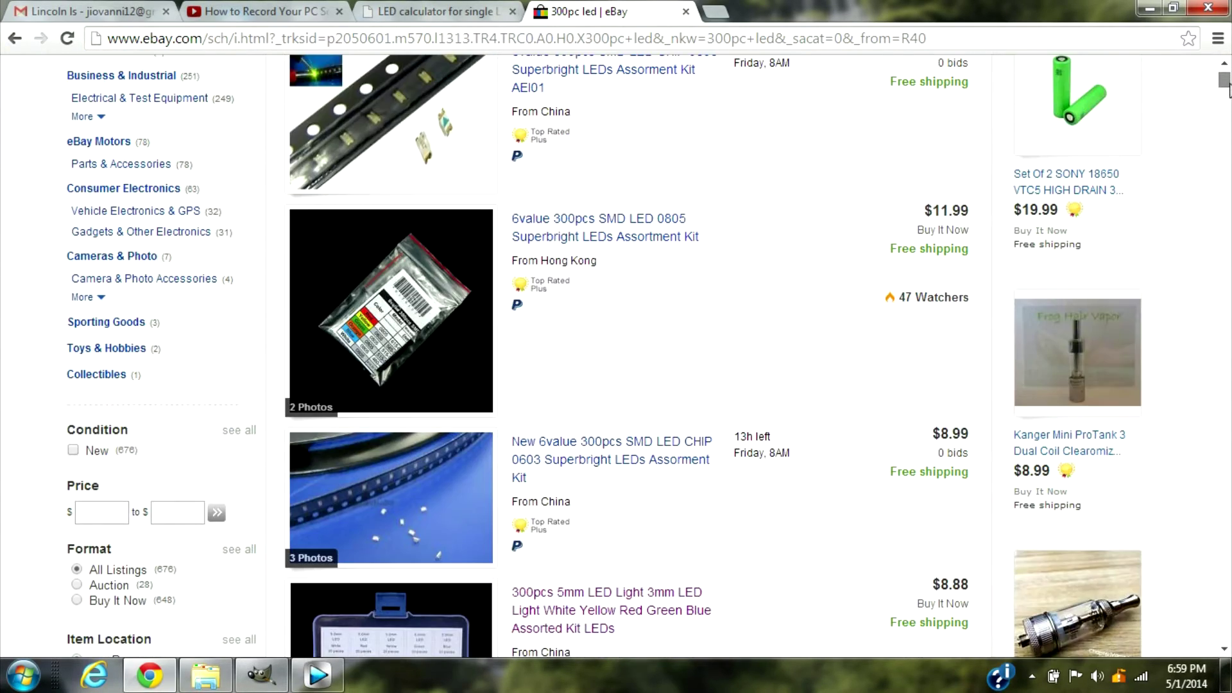
{"action": "left_click", "coordinate": [410, 277]}
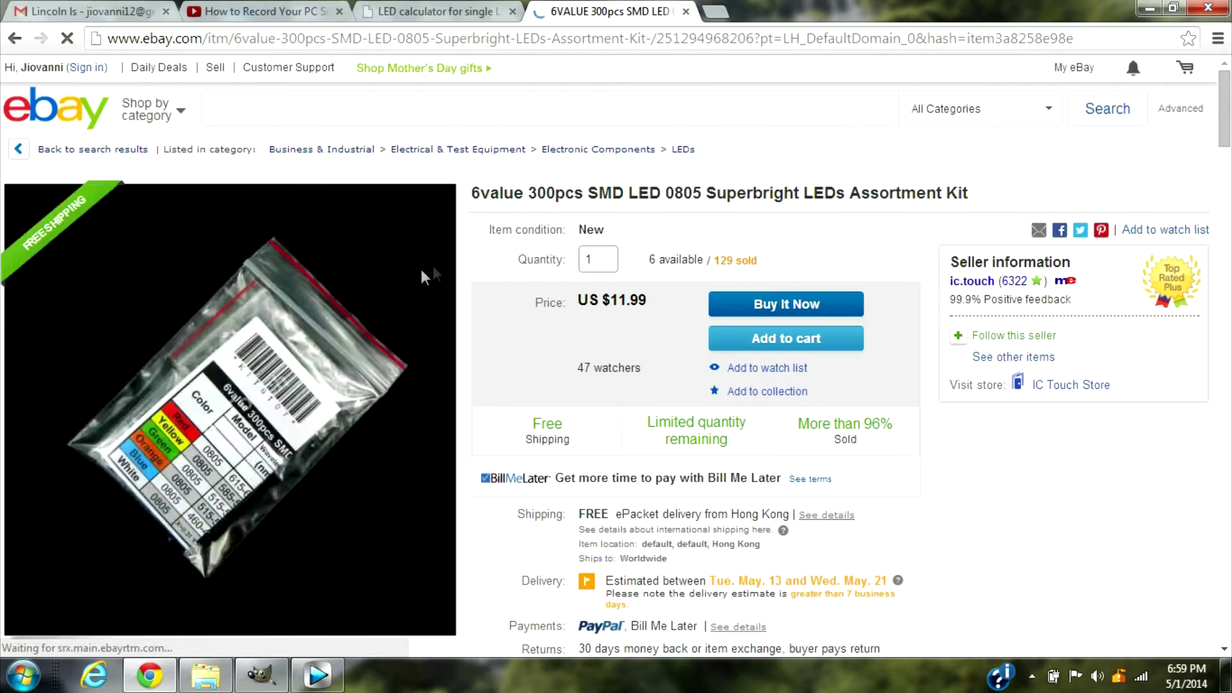
Scroll the 6value LED kit listing down to its specification table.
{"action": "scroll", "coordinate": [1225, 103], "scroll_direction": "down", "scroll_amount": 1}
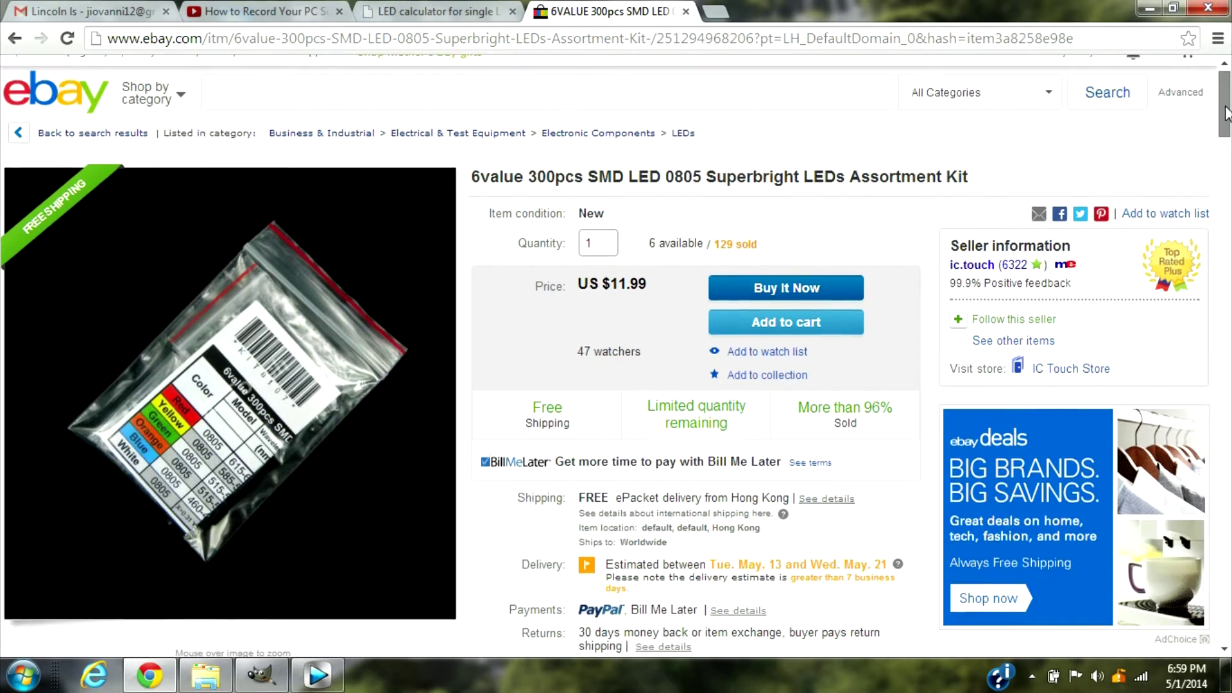
{"action": "left_click_drag", "start_coordinate": [1228, 119], "coordinate": [1229, 356]}
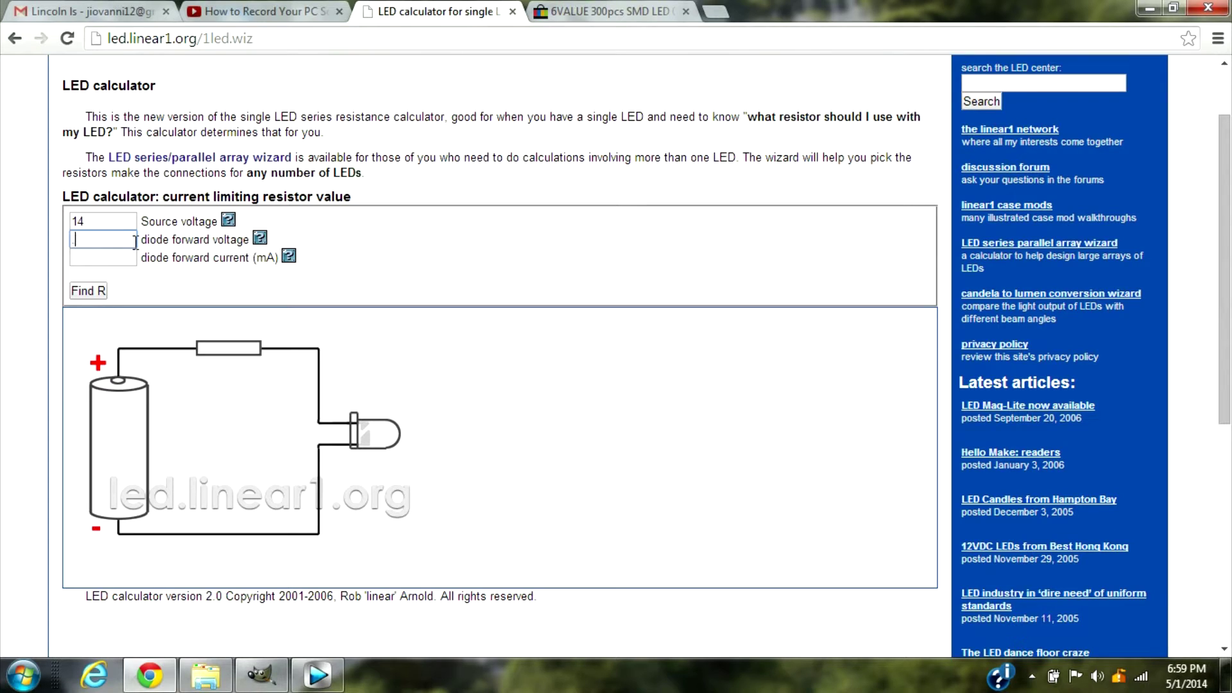
Enter 3.2 V as the diode forward voltage, checking the LED kit's specs on eBay.
{"action": "type", "text": "3.2"}
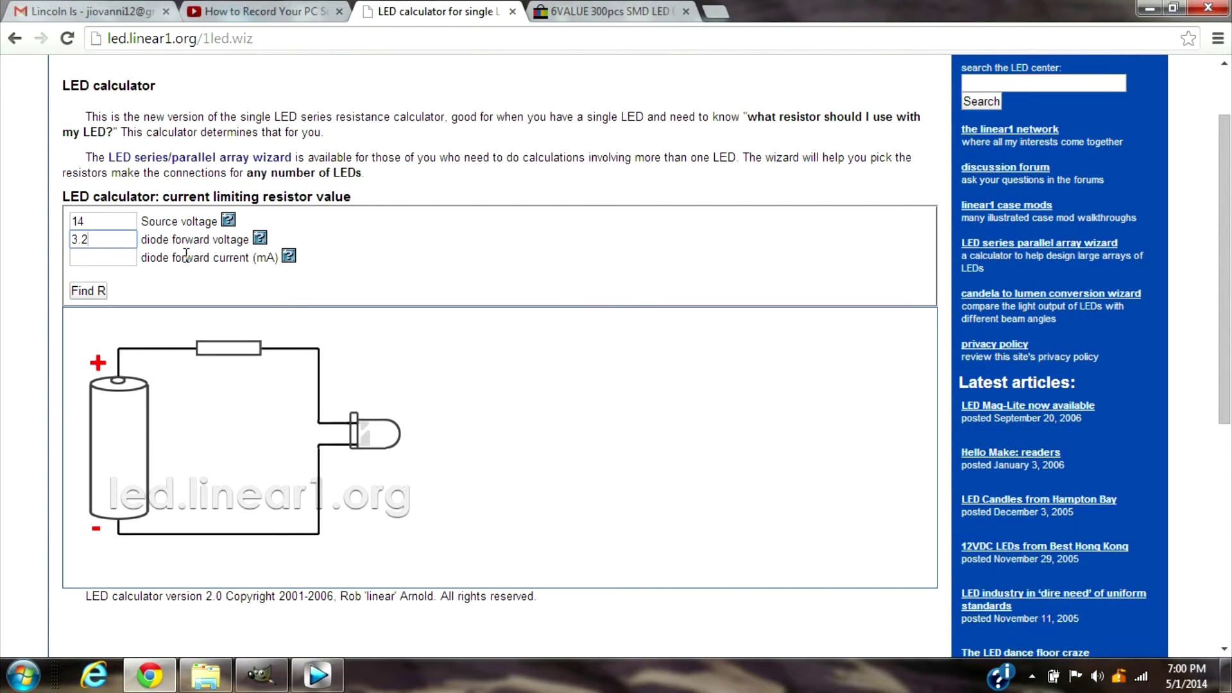
{"action": "left_click", "coordinate": [594, 10]}
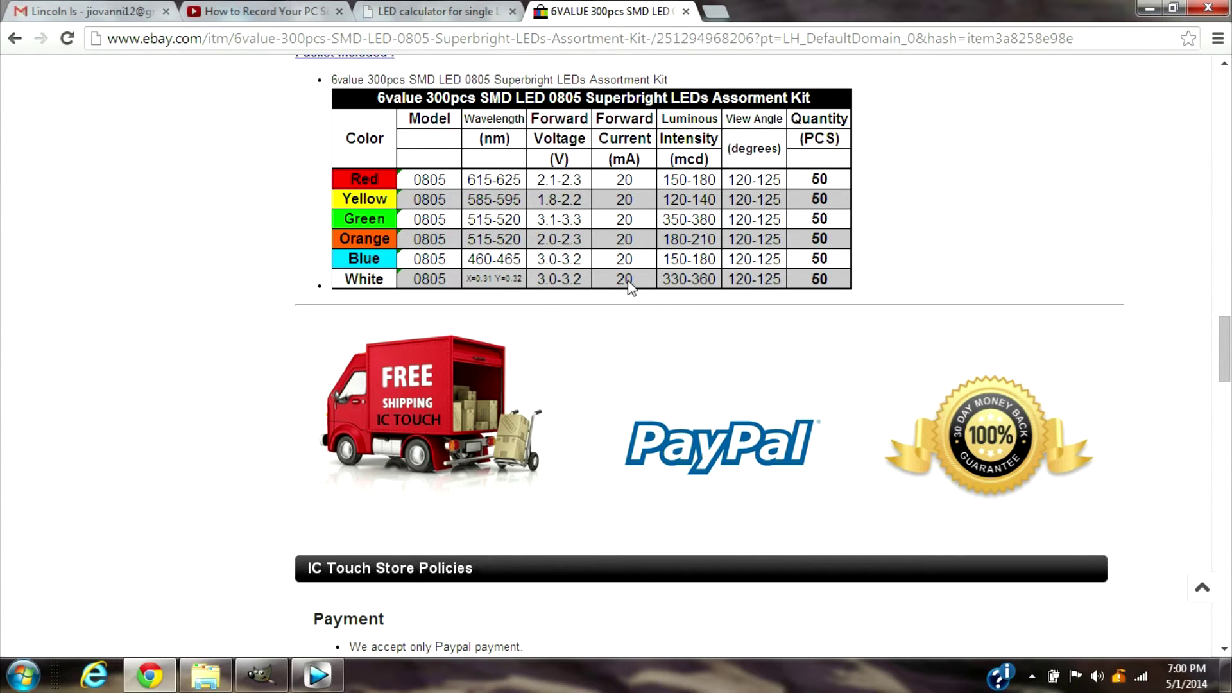
{"action": "left_click", "coordinate": [393, 11]}
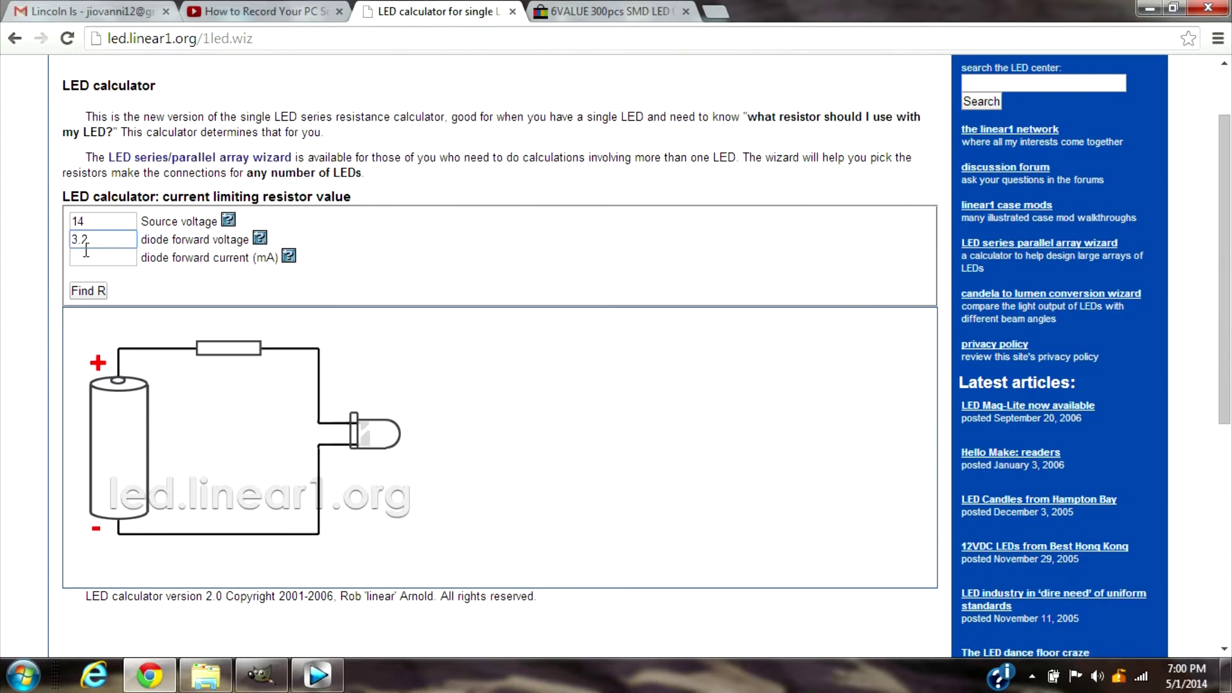
Enter 20 mA forward current and calculate the resistor: 560 ohms, 1/2W.
{"action": "left_click", "coordinate": [86, 252]}
{"action": "type", "text": "20"}
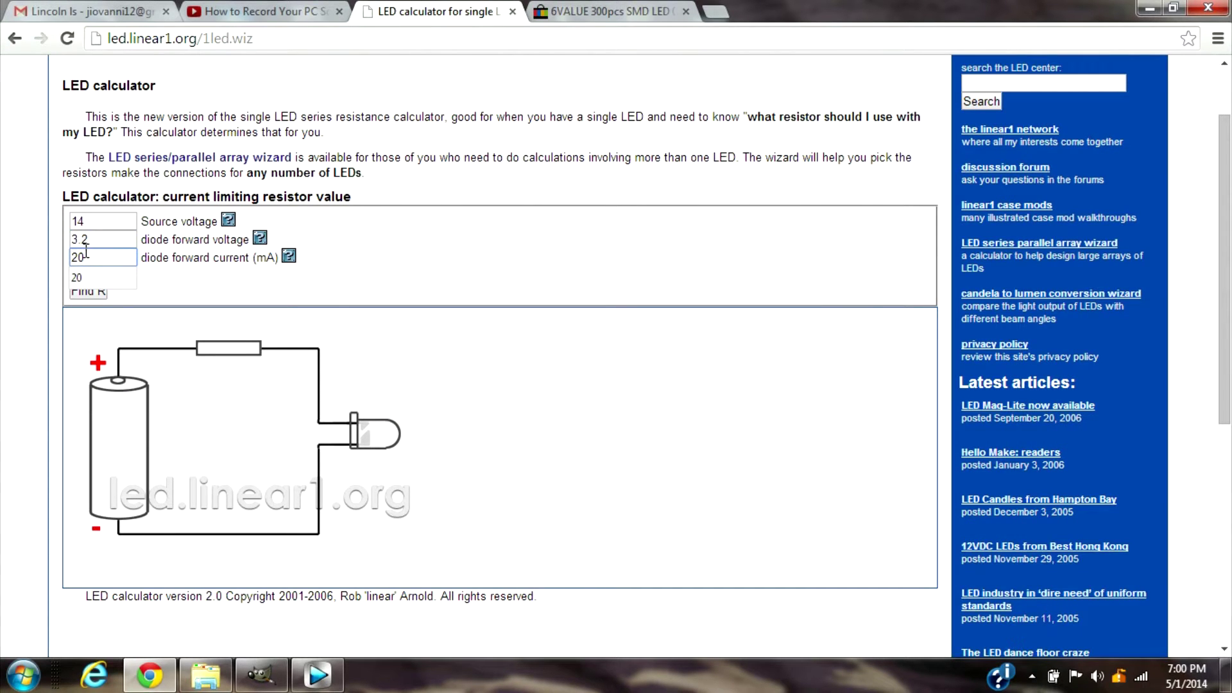
{"action": "left_click", "coordinate": [188, 287]}
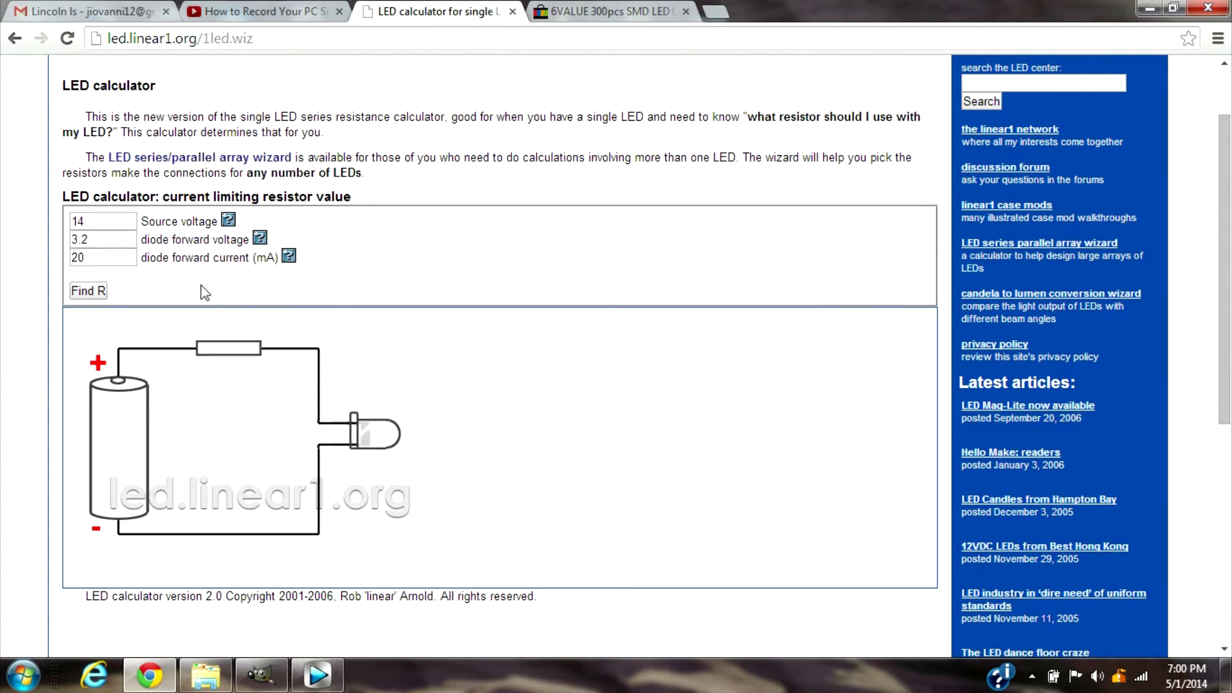
{"action": "left_click", "coordinate": [100, 292]}
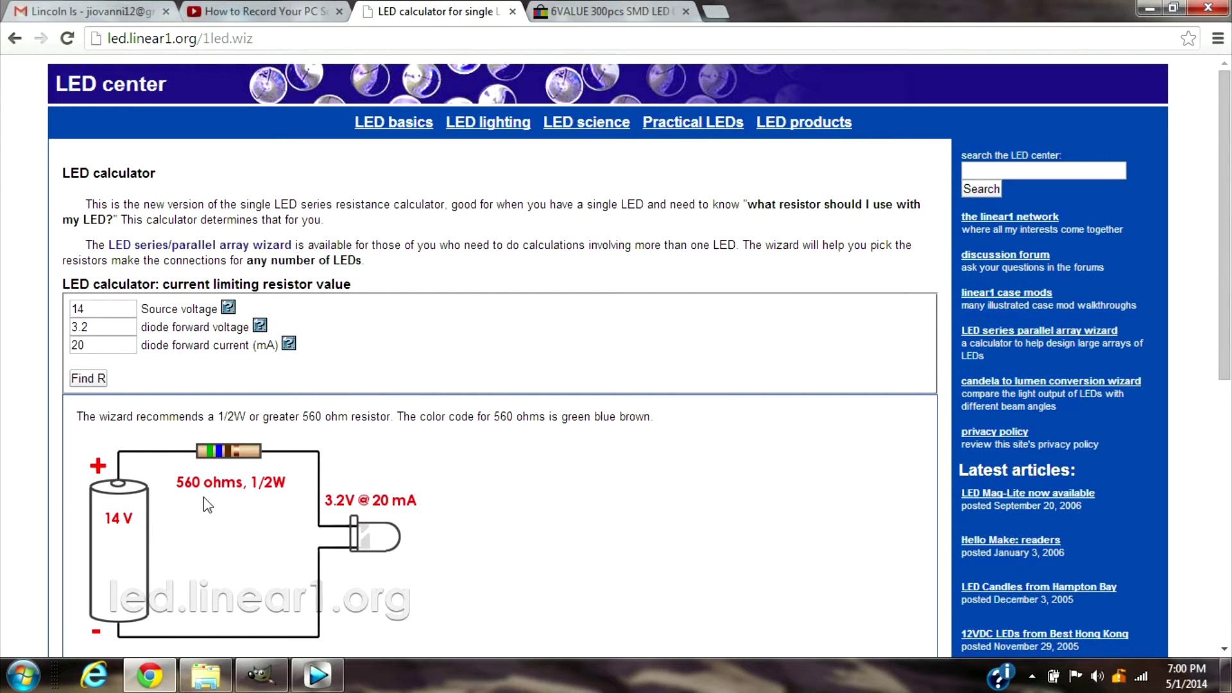
{"action": "left_click", "coordinate": [609, 11]}
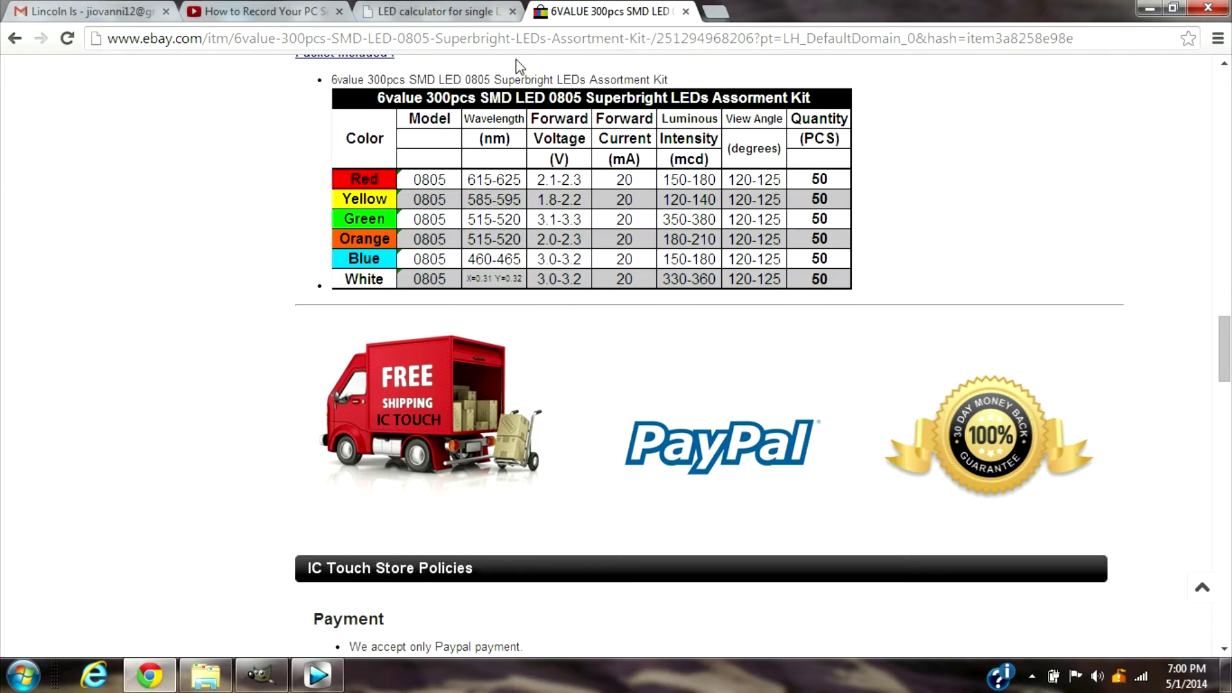
Load the eBay home page in a new tab.
{"action": "left_click", "coordinate": [527, 39]}
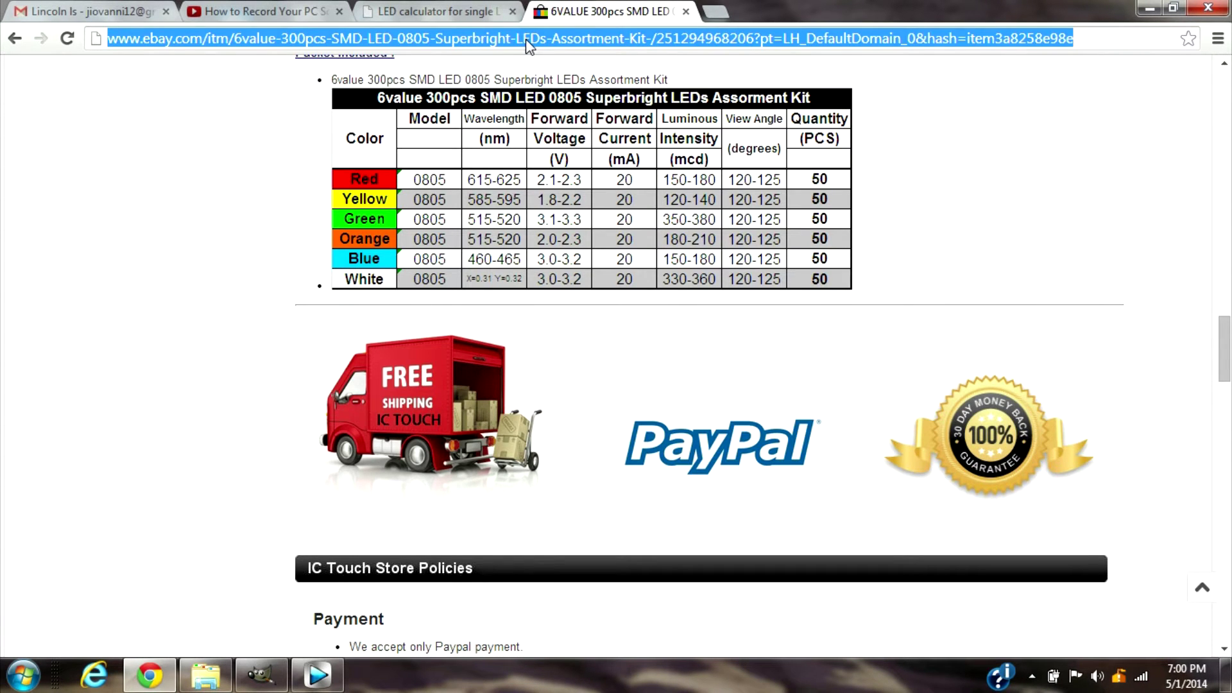
{"action": "left_click", "coordinate": [1202, 587]}
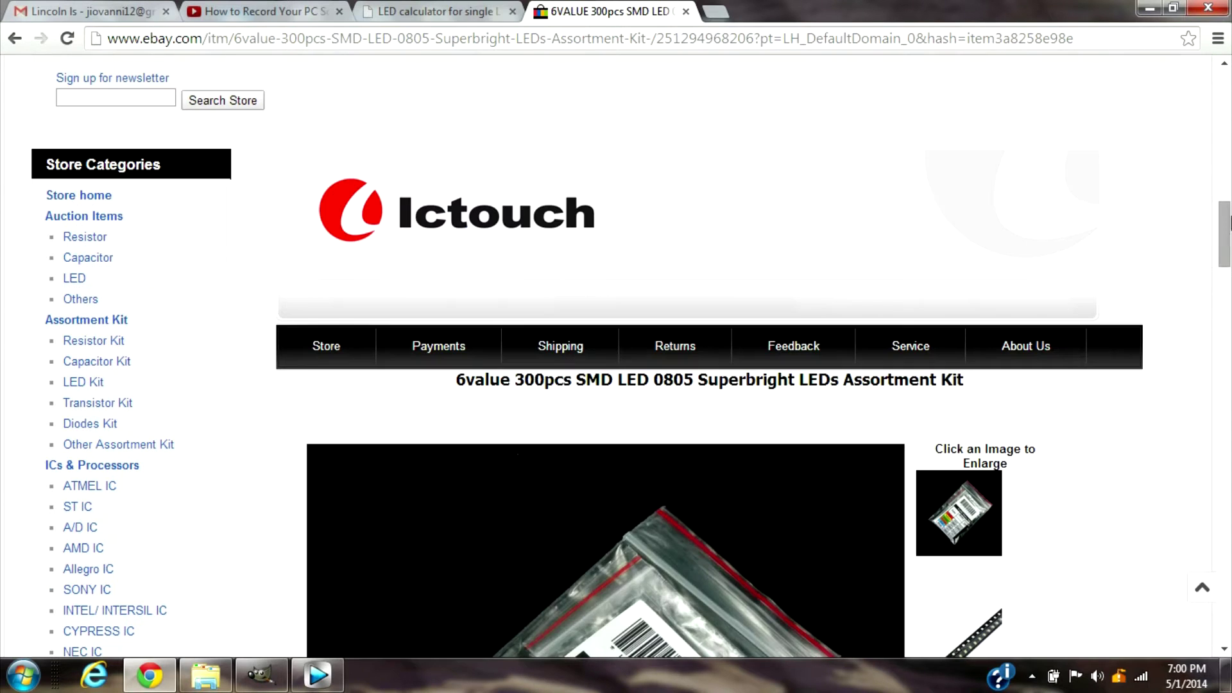
{"action": "left_click", "coordinate": [717, 12]}
{"action": "type", "text": "eb"}
{"action": "key", "text": "Return"}
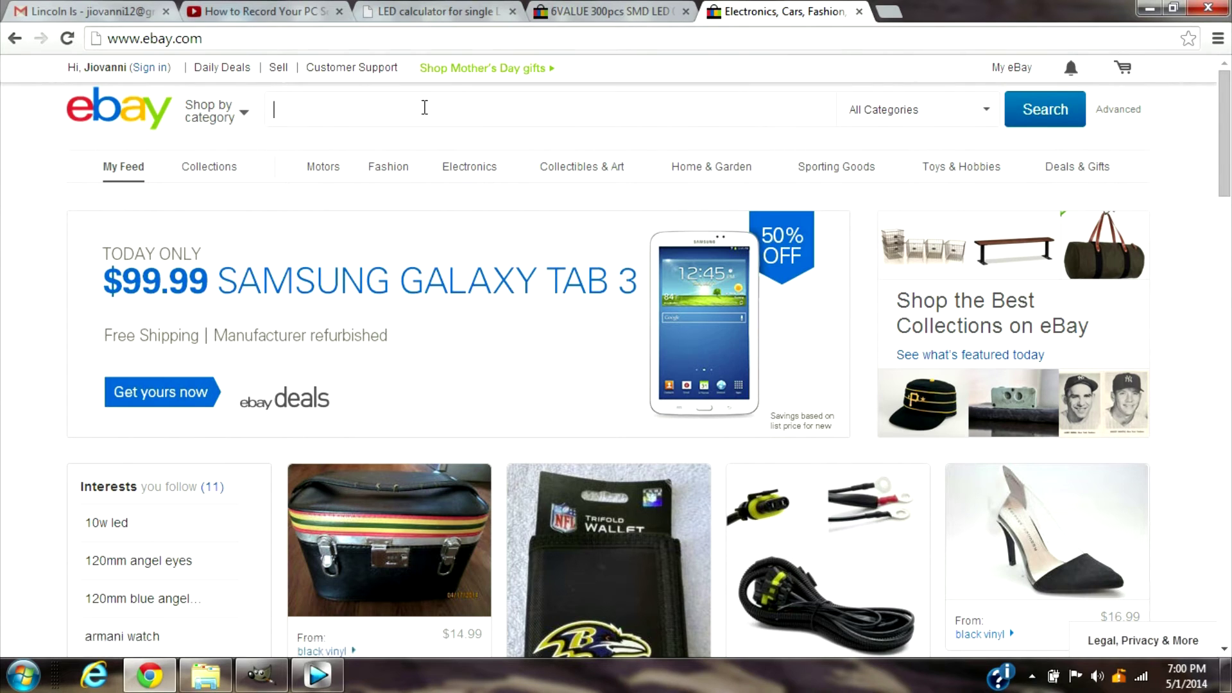
Search eBay for 560 ohm resistors, refine to '1/2 w', and browse the 64 results.
{"action": "left_click", "coordinate": [424, 107]}
{"action": "type", "text": "560ohm"}
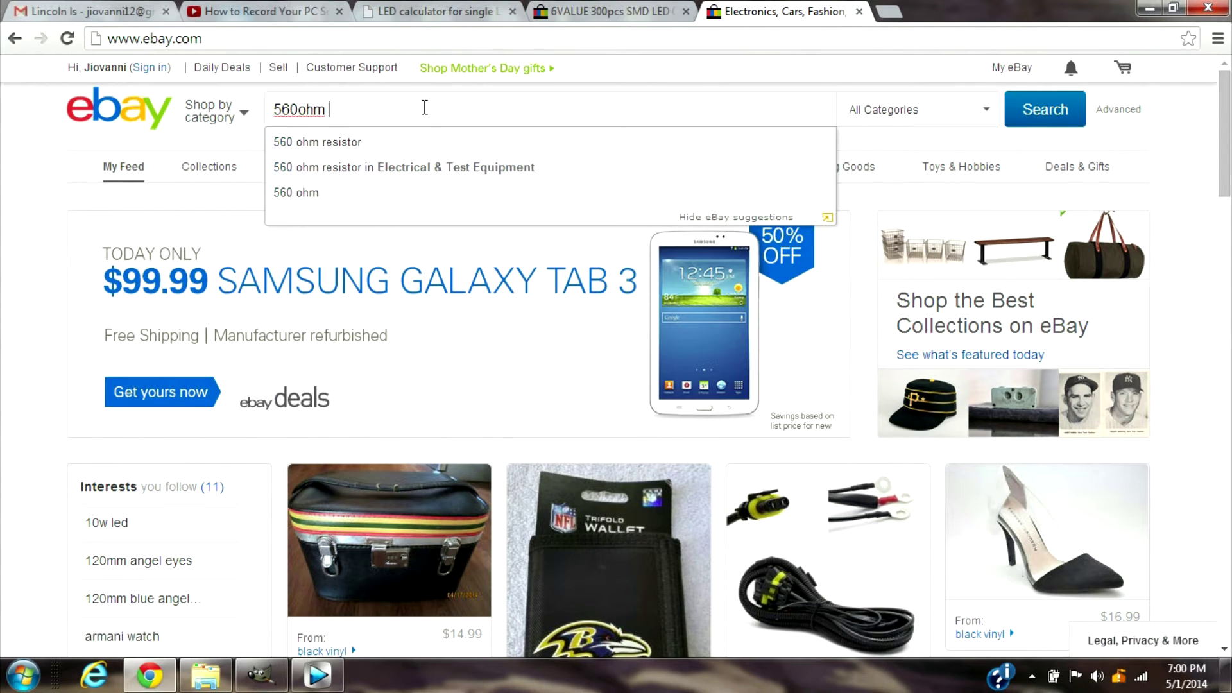
{"action": "left_click", "coordinate": [436, 144]}
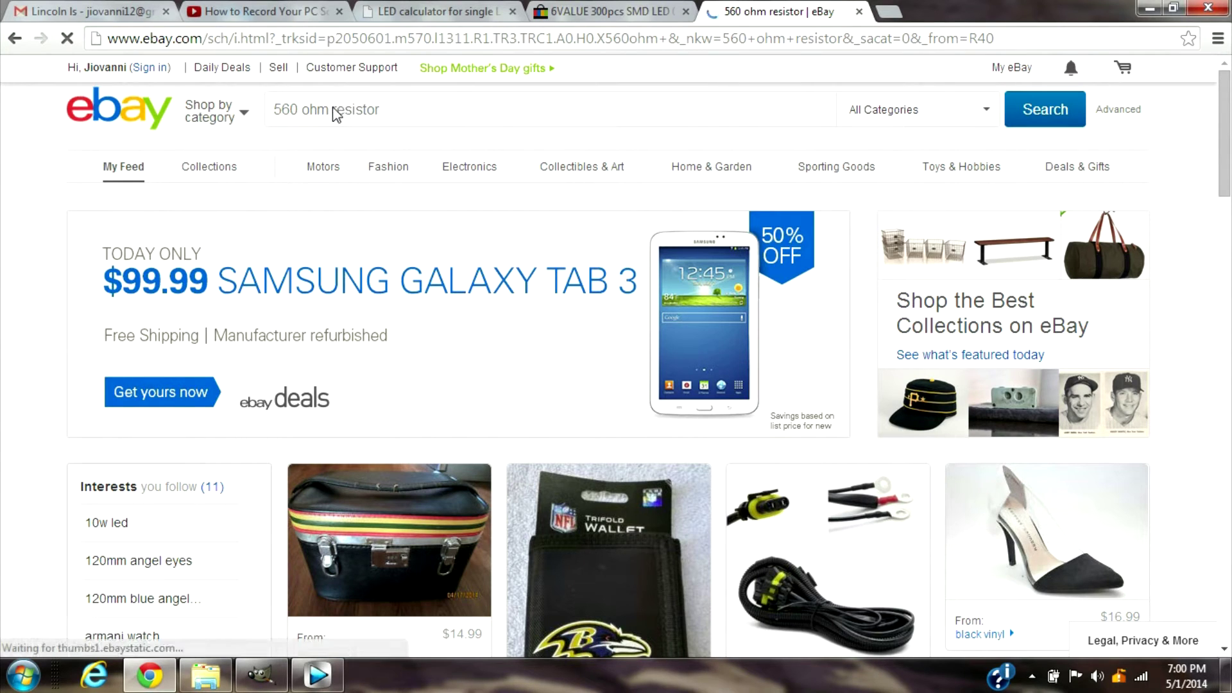
{"action": "left_click", "coordinate": [335, 108]}
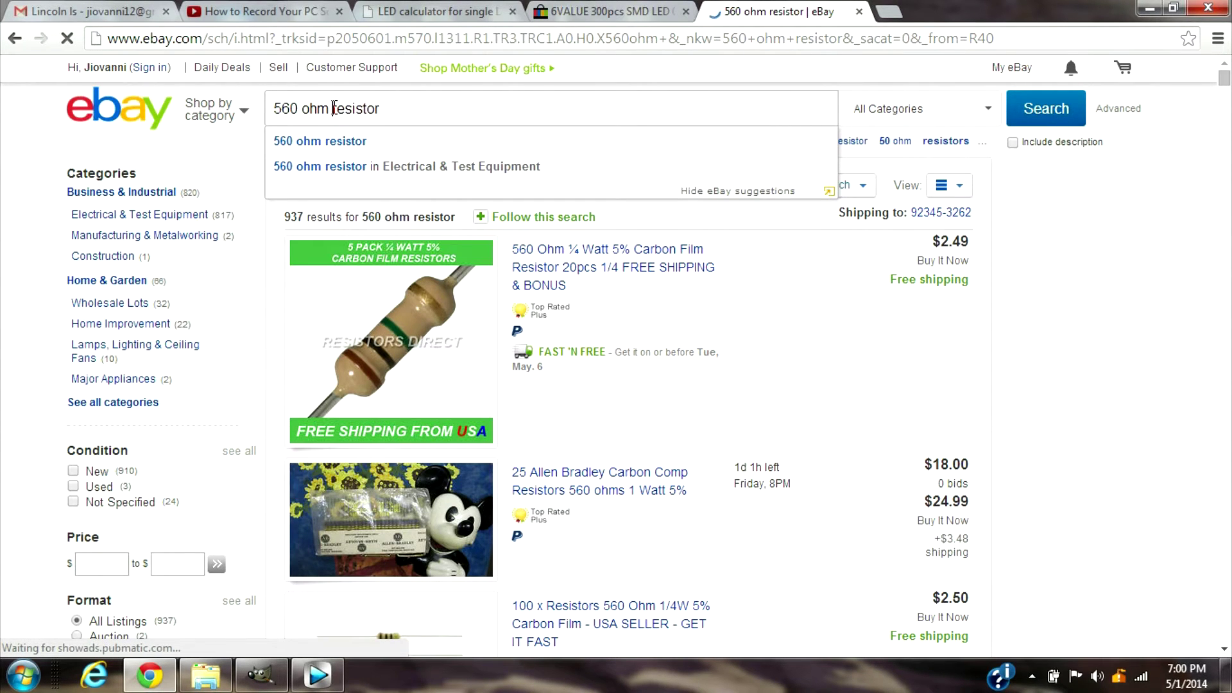
{"action": "type", "text": "1/2 w"}
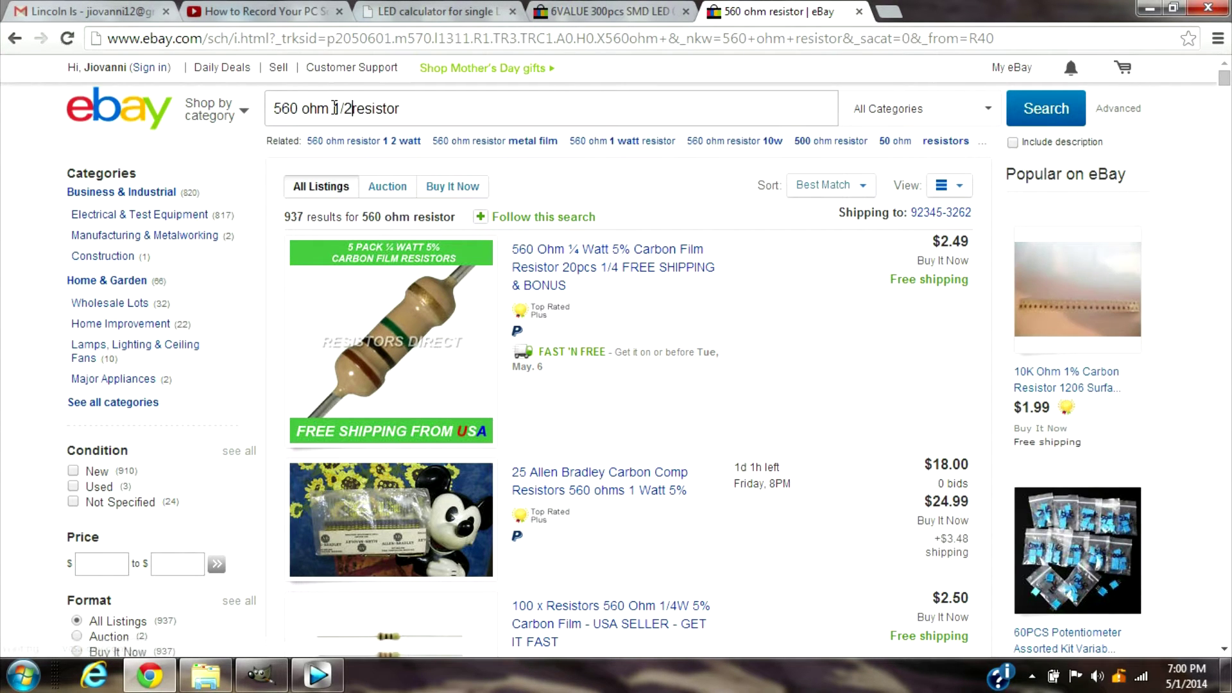
{"action": "key", "text": "Return"}
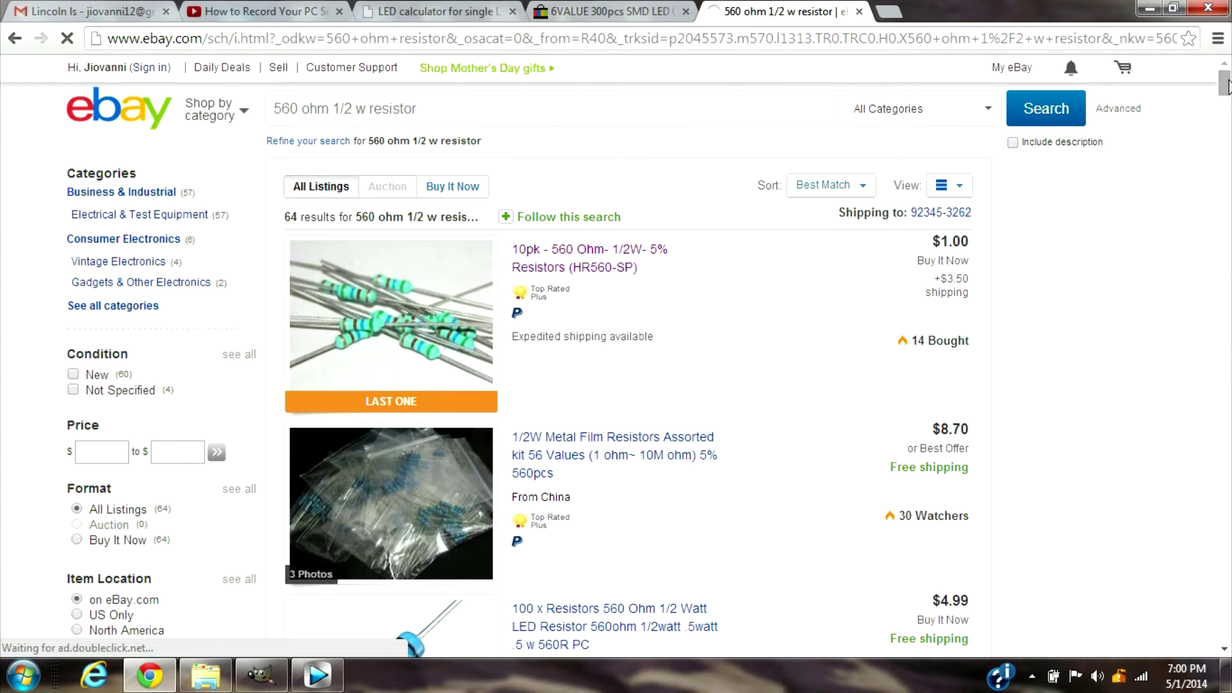
{"action": "scroll", "coordinate": [1223, 89], "scroll_direction": "down", "scroll_amount": 1}
{"action": "scroll", "coordinate": [1223, 90], "scroll_direction": "down", "scroll_amount": 5}
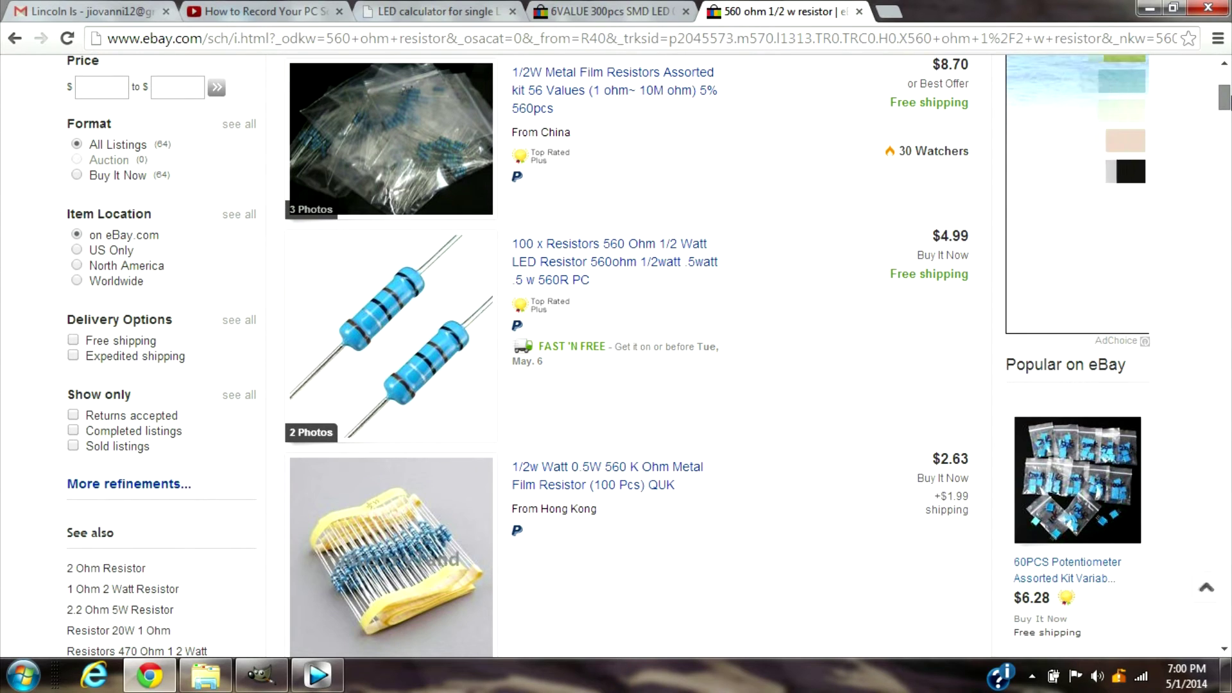
{"action": "scroll", "coordinate": [1120, 89], "scroll_direction": "down", "scroll_amount": 1}
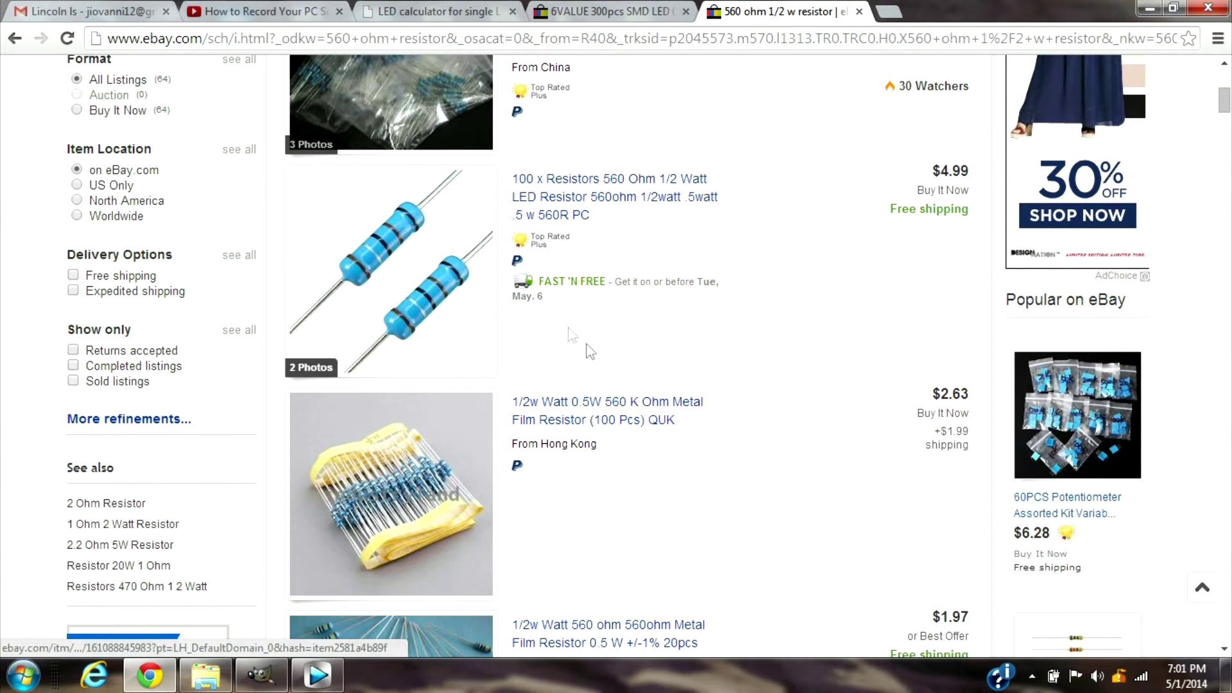
View the 100 x 560 Ohm 1/2 Watt resistor listing ($4.99), then return to the LED kit's spec table.
{"action": "left_click", "coordinate": [574, 205]}
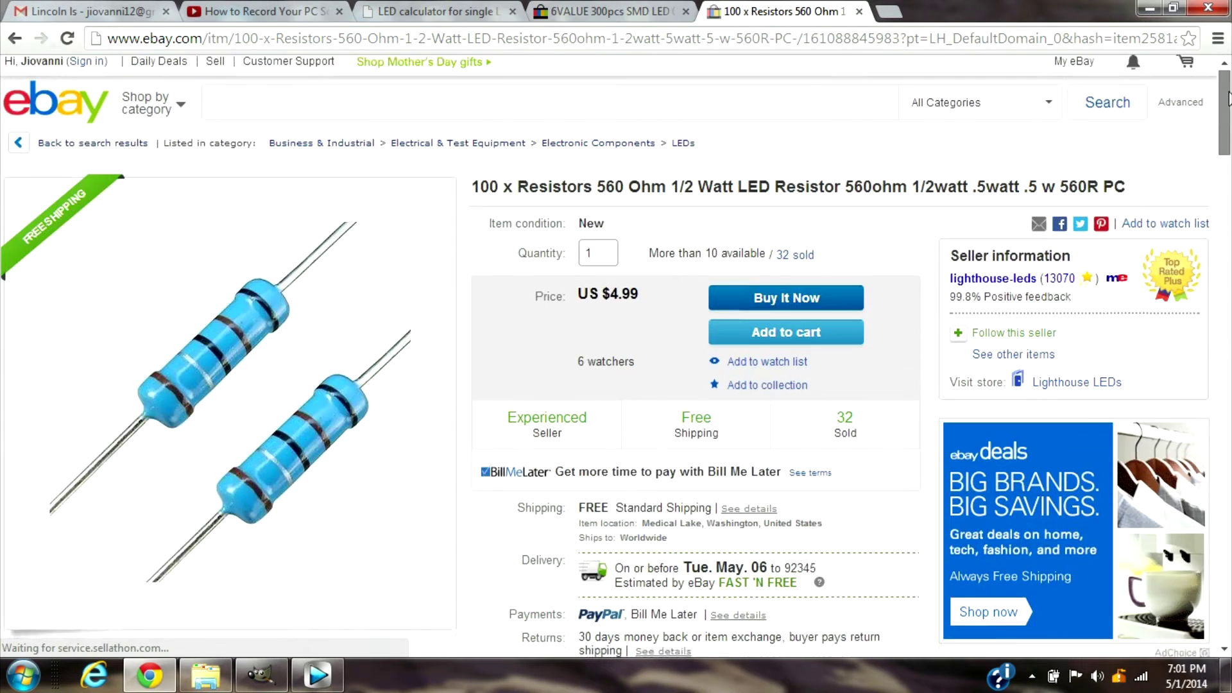
{"action": "mouse_move", "coordinate": [1227, 95]}
{"action": "left_mouse_down"}
{"action": "mouse_move", "coordinate": [1229, 334]}
{"action": "mouse_move", "coordinate": [1227, 89]}
{"action": "left_mouse_up"}
{"action": "left_click", "coordinate": [597, 7]}
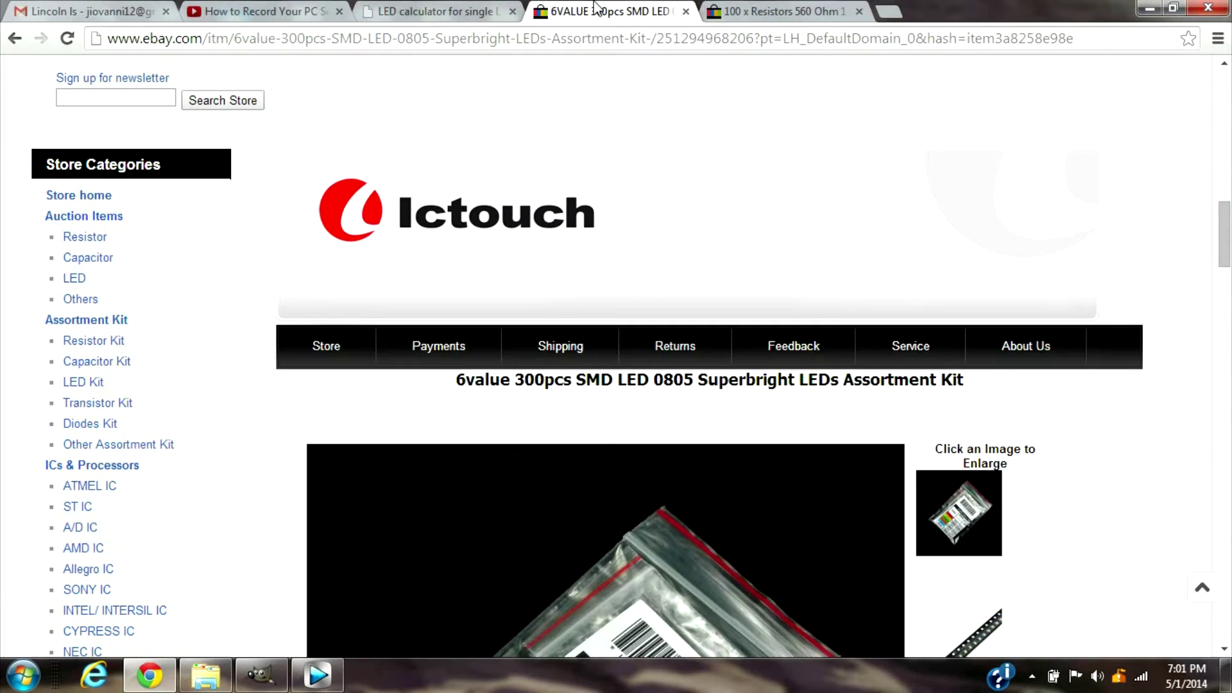
{"action": "left_click_drag", "start_coordinate": [1222, 225], "coordinate": [1226, 324]}
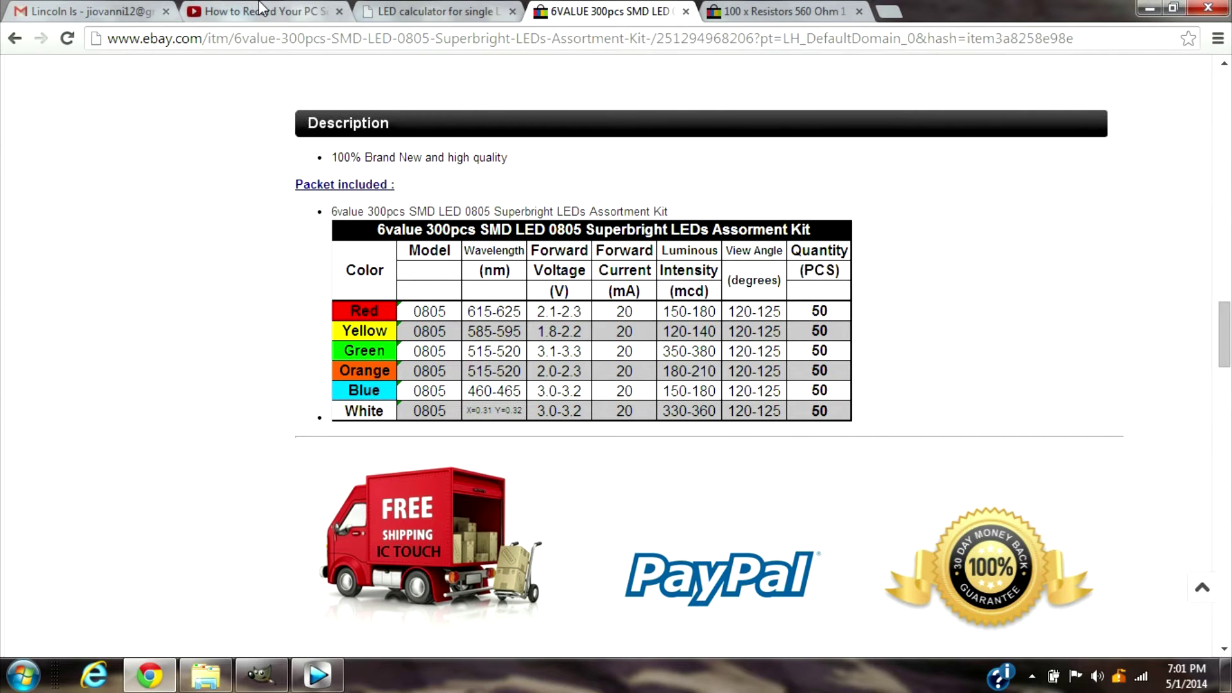
Change the forward voltage from 3.2 to 2.3 V and recalculate, getting 680 ohms, 1/2W.
{"action": "left_click", "coordinate": [417, 11]}
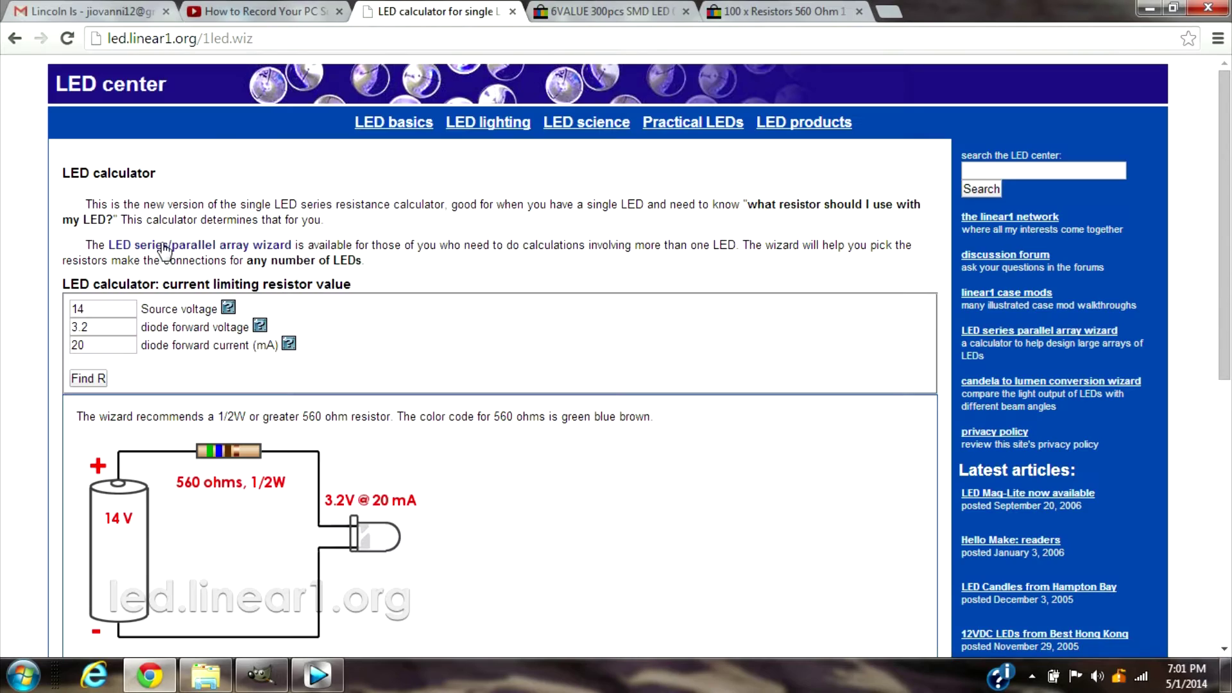
{"action": "left_click", "coordinate": [109, 327]}
{"action": "key", "text": "BackSpace"}
{"action": "key", "text": "BackSpace"}
{"action": "key", "text": "BackSpace"}
{"action": "left_click", "coordinate": [101, 376]}
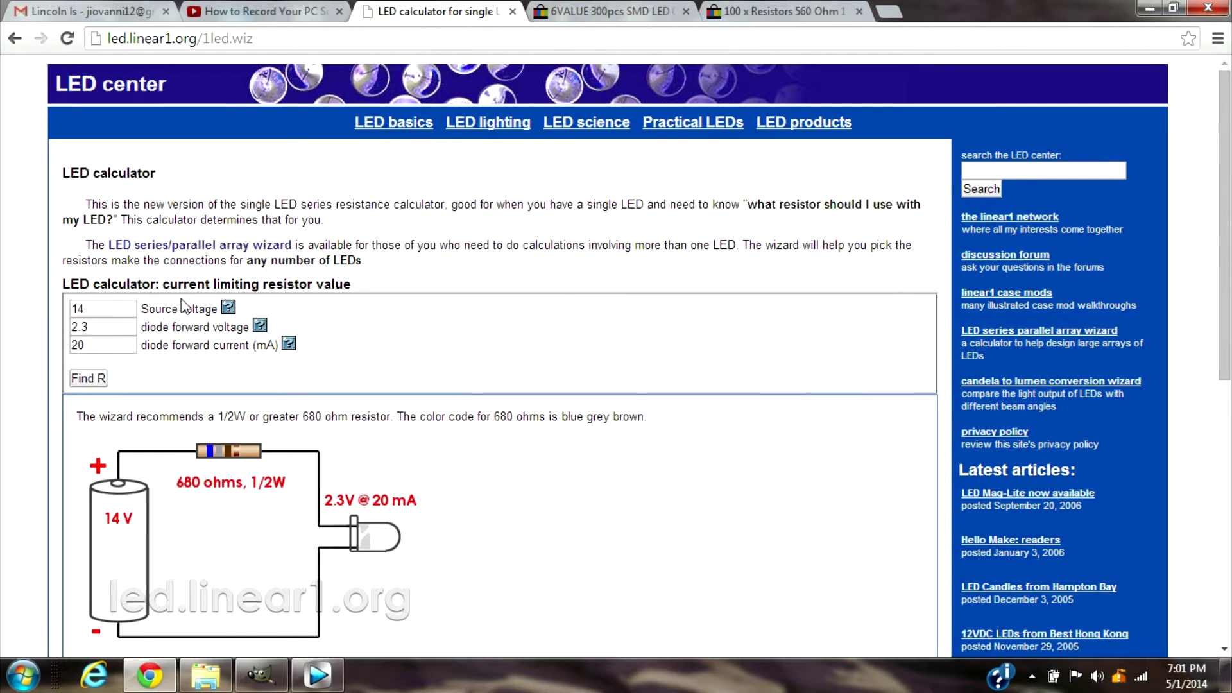
{"action": "left_click", "coordinate": [600, 11]}
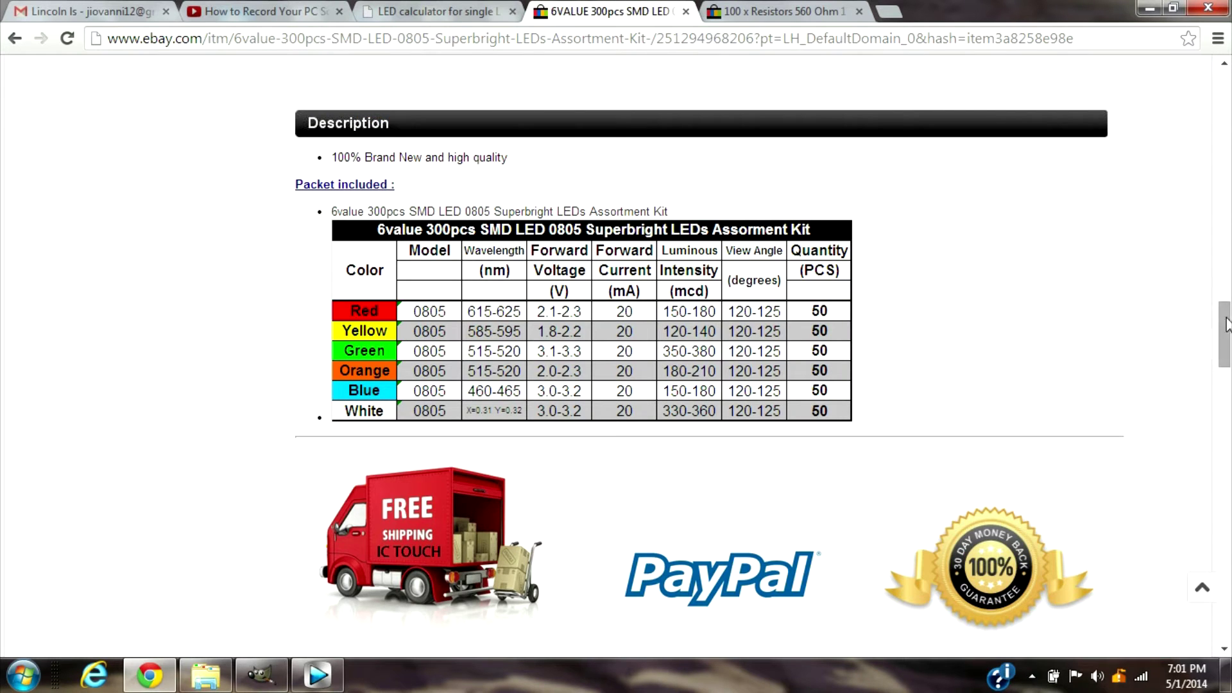
Search eBay for '5mm led'.
{"action": "left_click_drag", "start_coordinate": [1222, 324], "coordinate": [1223, 93]}
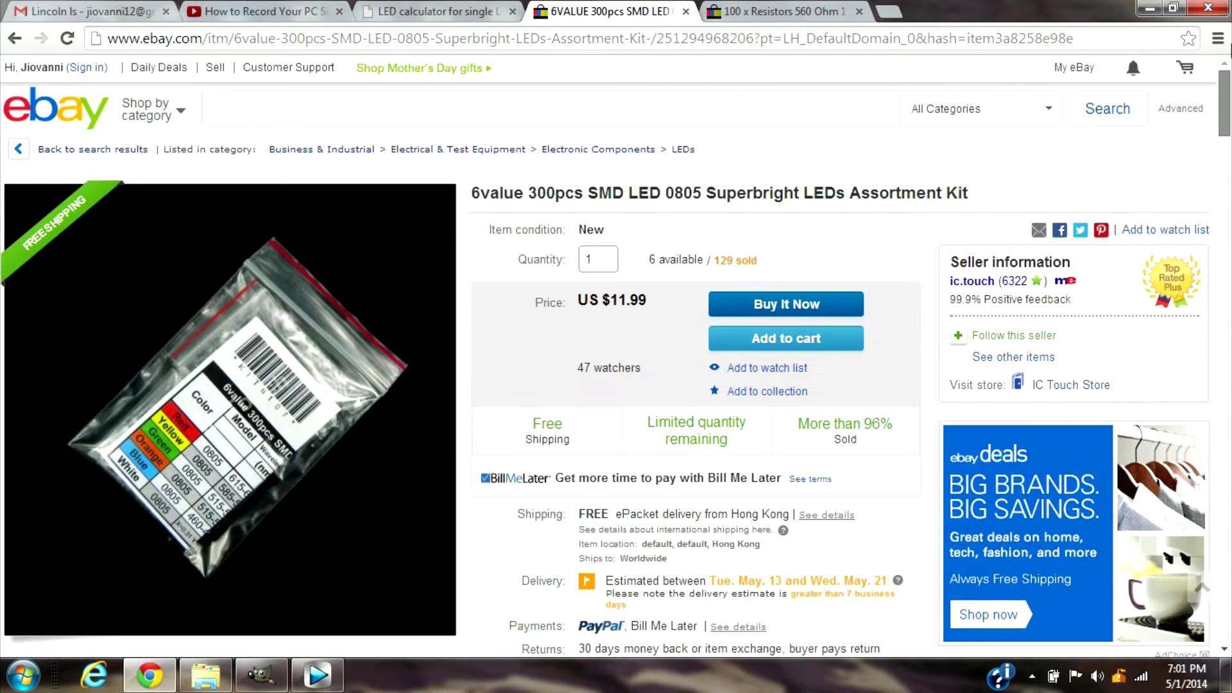
{"action": "left_click", "coordinate": [384, 122]}
{"action": "type", "text": "5mm led"}
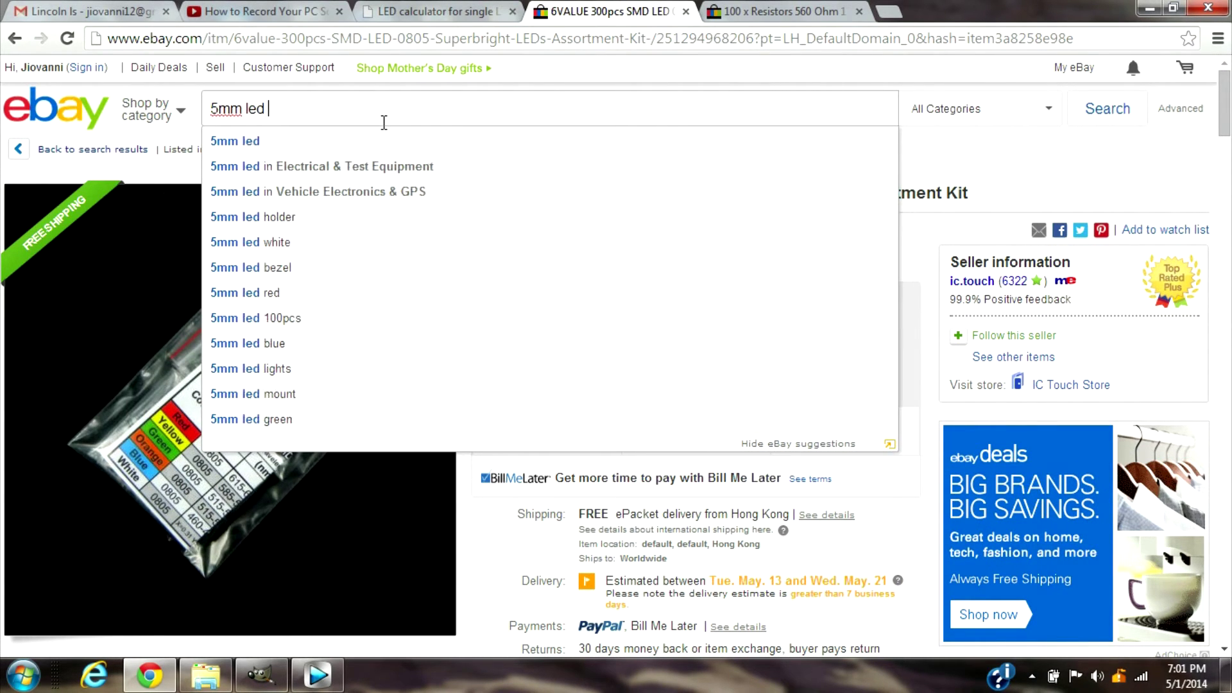
{"action": "key", "text": "Return"}
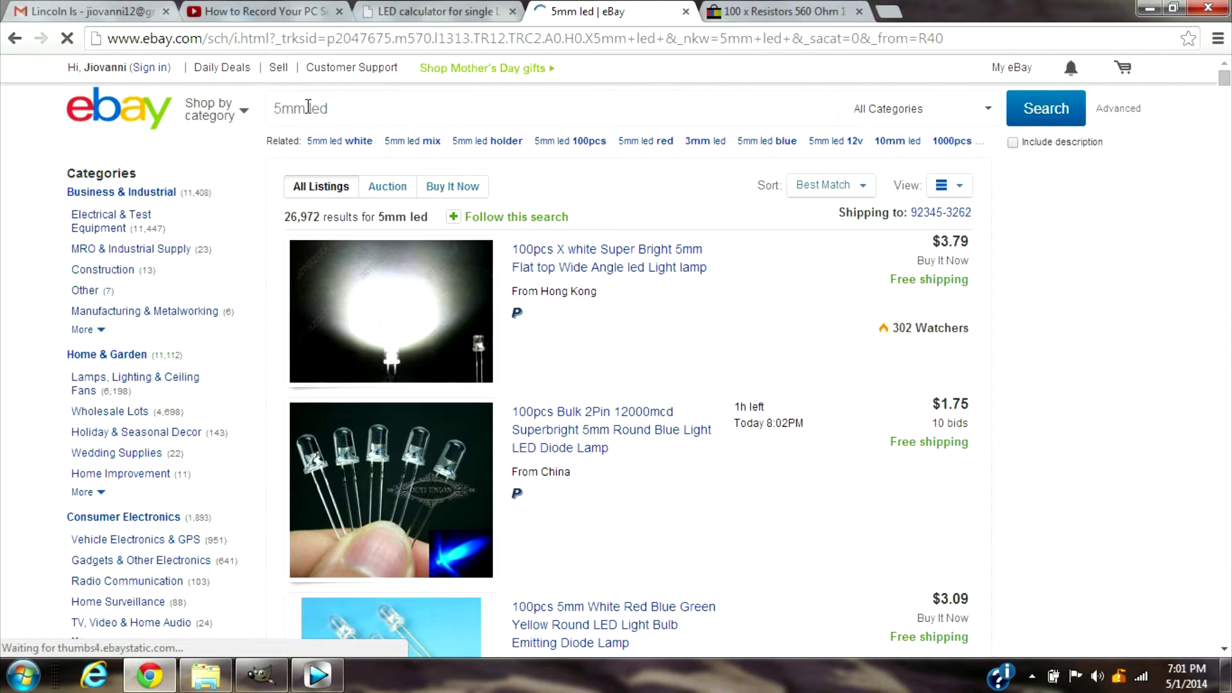
Refine to the '5mm led white' search and open the 100pcs 5mm multicolour LED listing.
{"action": "left_click", "coordinate": [311, 108]}
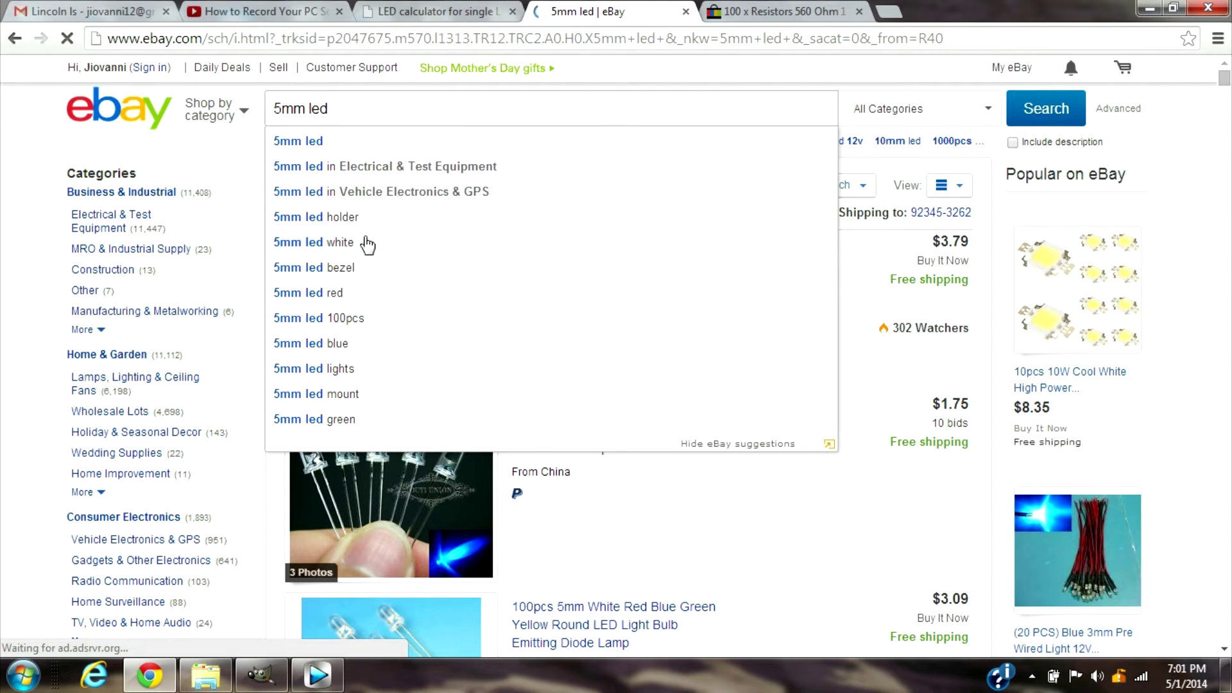
{"action": "type", "text": "blue"}
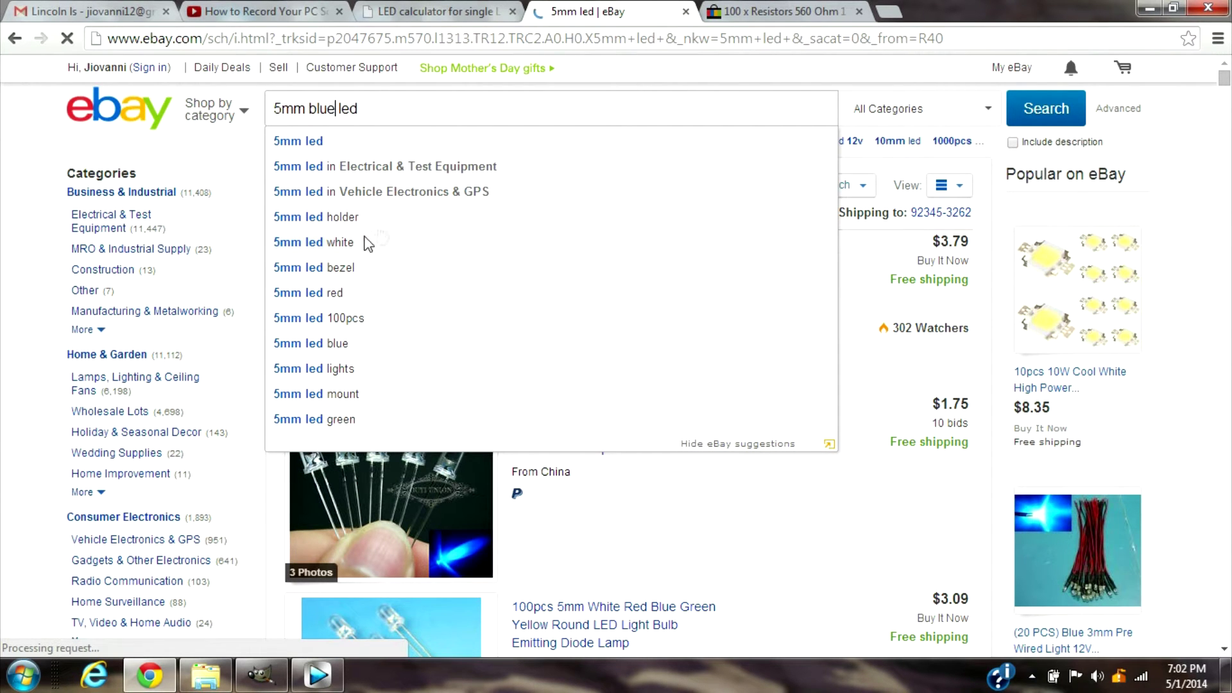
{"action": "left_click", "coordinate": [367, 242]}
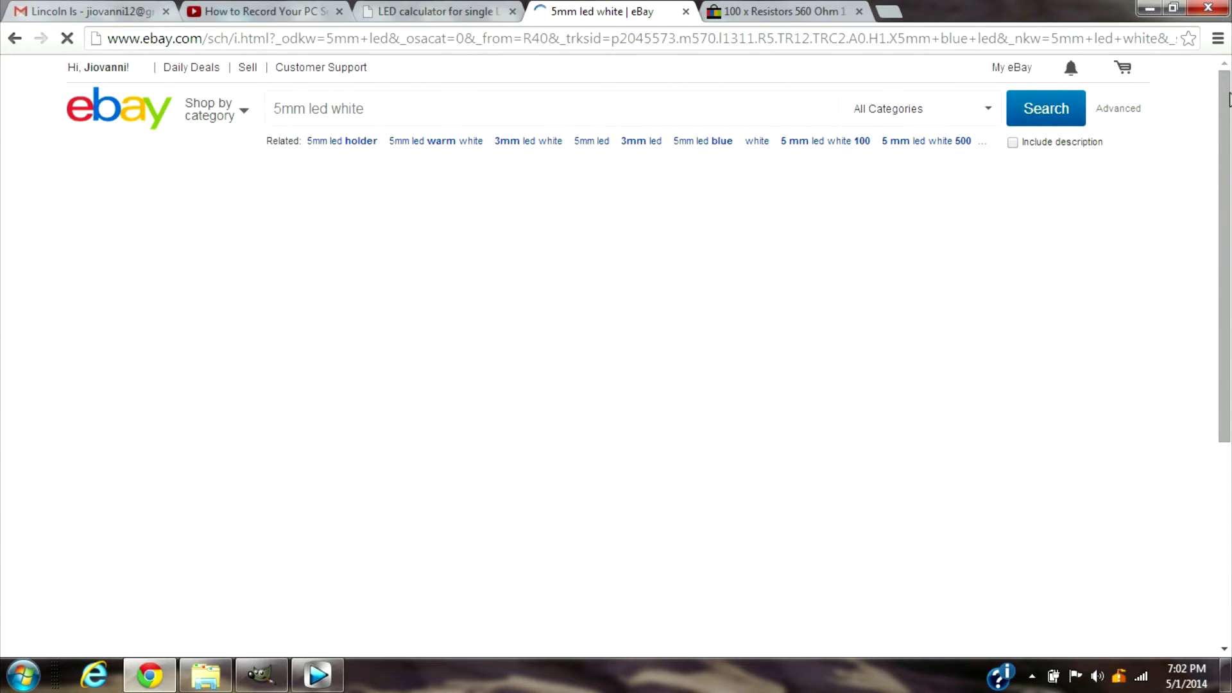
{"action": "left_click", "coordinate": [1227, 93]}
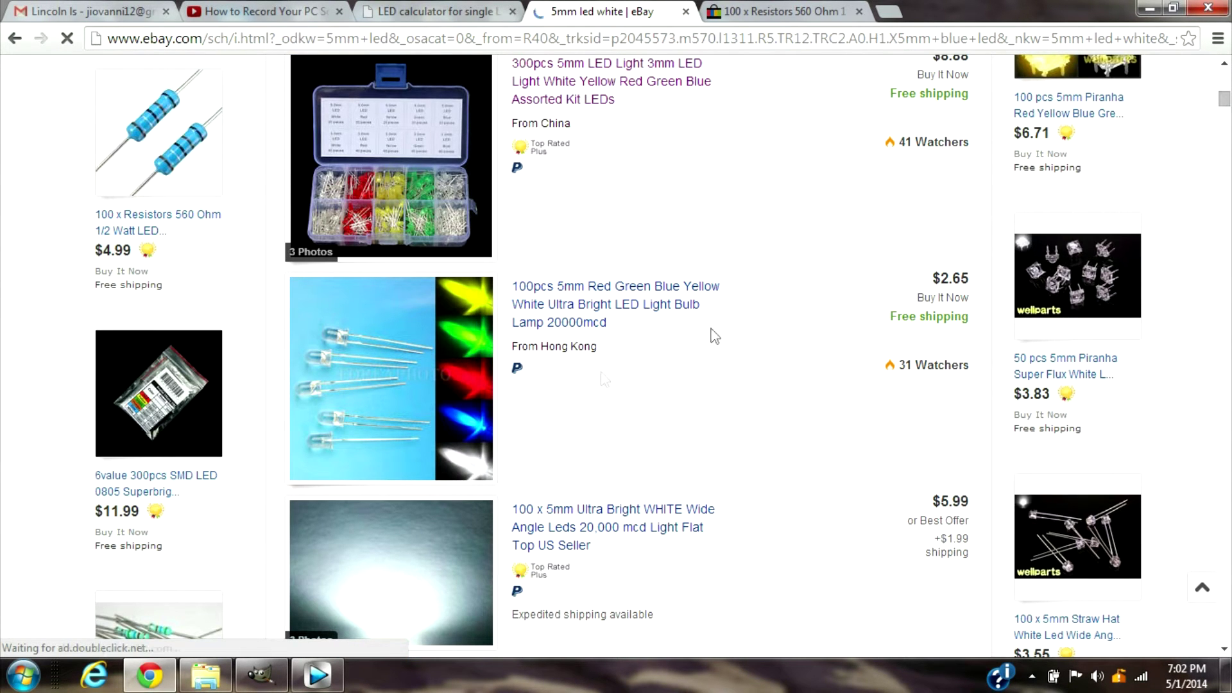
{"action": "left_click", "coordinate": [583, 310]}
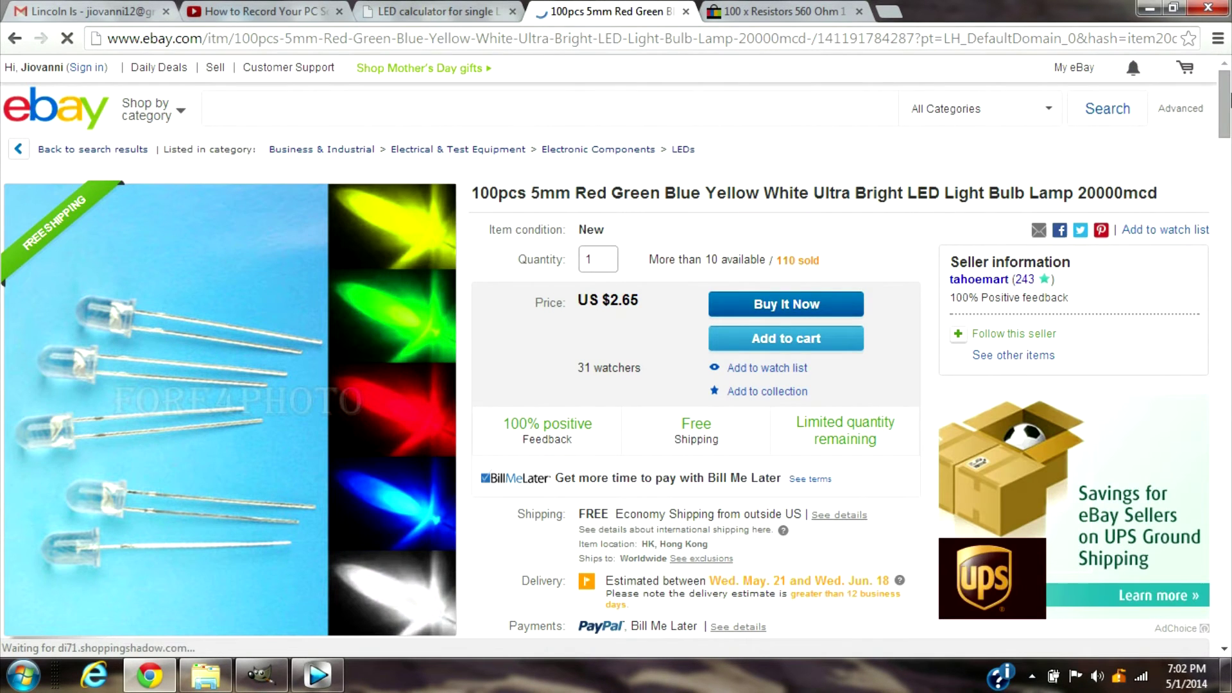
Read the 5mm LED listing's forward voltage and current, then return to the 5mm led white results.
{"action": "scroll", "coordinate": [1230, 106], "scroll_direction": "down", "scroll_amount": 1}
{"action": "left_click_drag", "start_coordinate": [1230, 180], "coordinate": [1231, 431]}
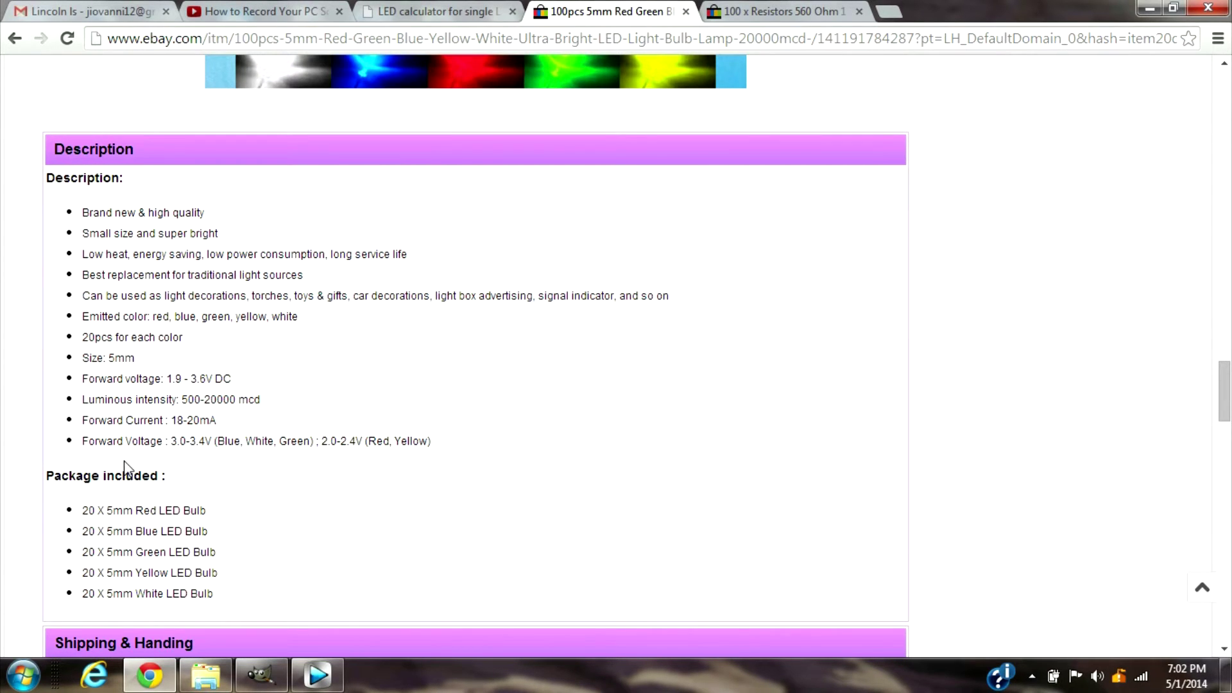
{"action": "left_click", "coordinate": [176, 429]}
{"action": "left_click", "coordinate": [214, 420]}
{"action": "left_click", "coordinate": [14, 38]}
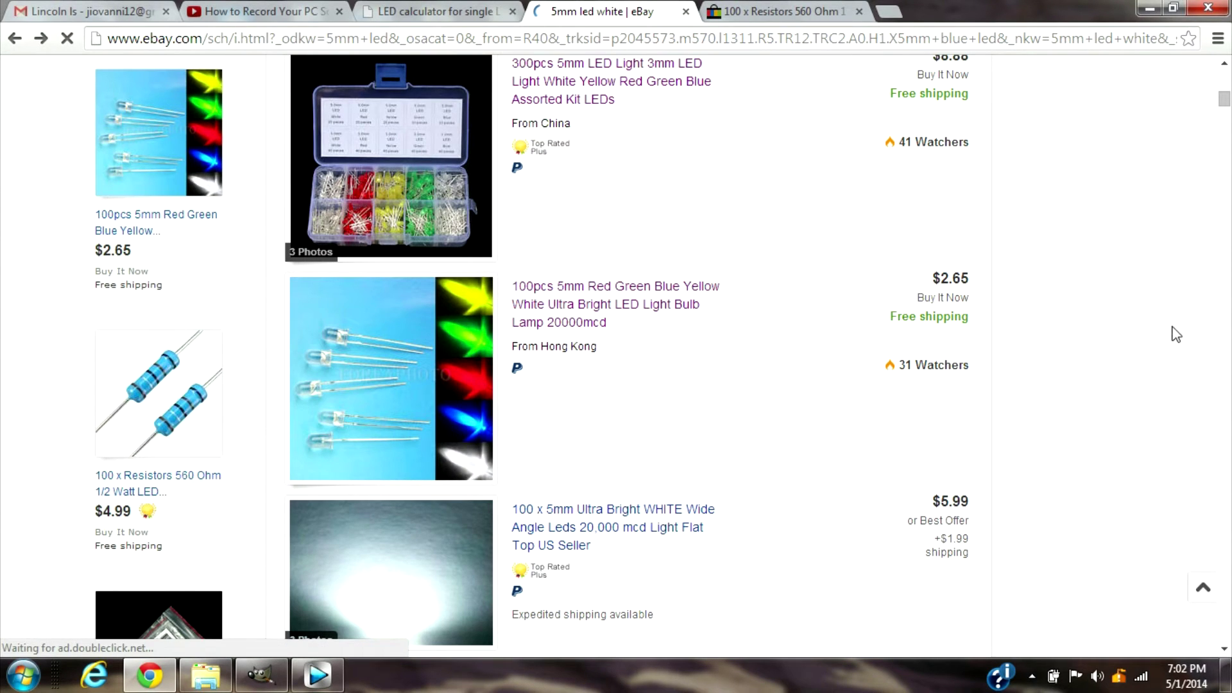
{"action": "left_click", "coordinate": [545, 545]}
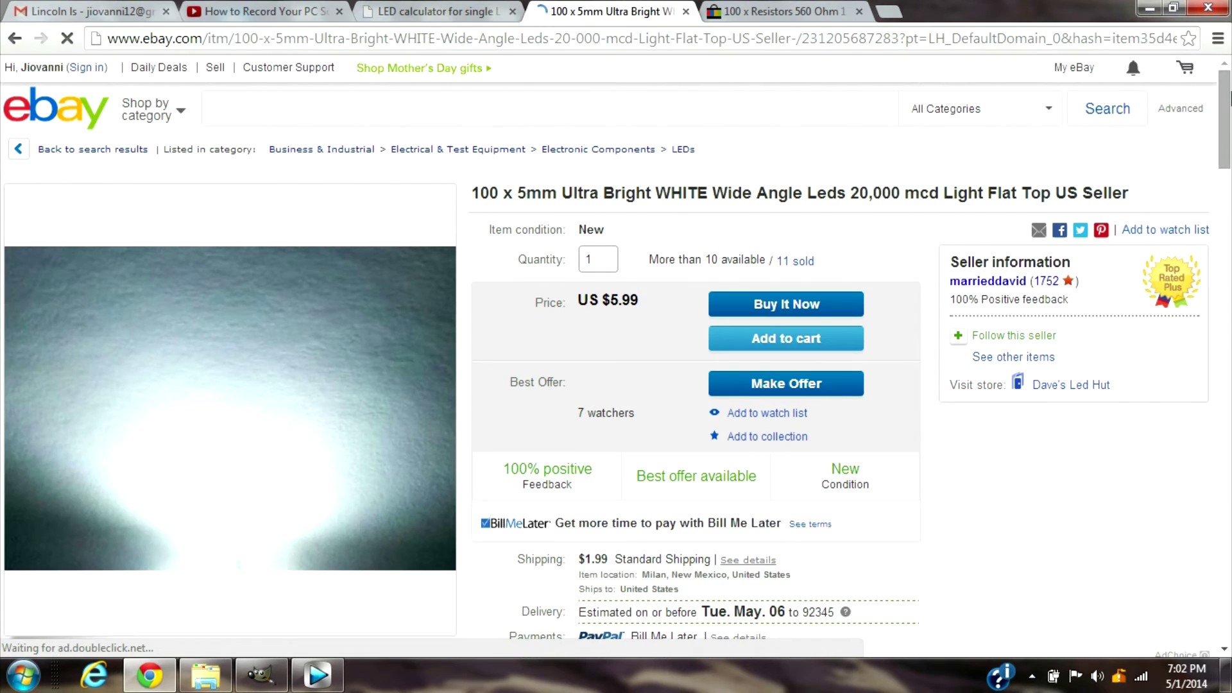
{"action": "left_click_drag", "start_coordinate": [1229, 115], "coordinate": [1229, 334]}
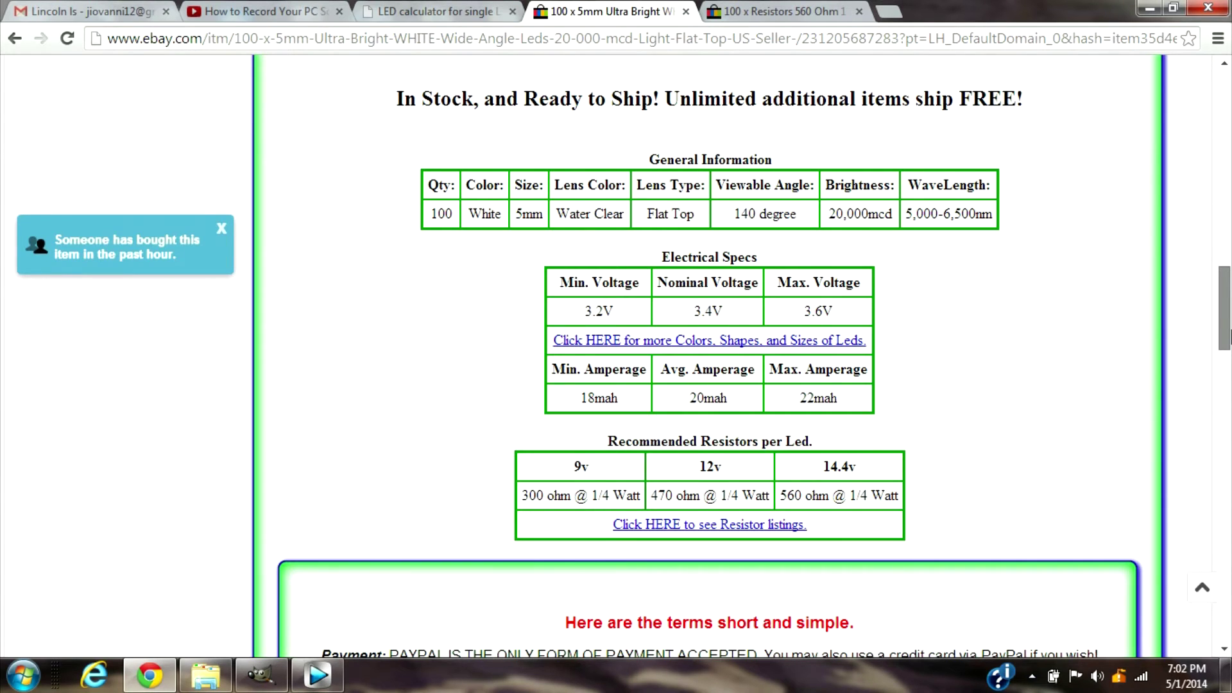
{"action": "scroll", "coordinate": [566, 416], "scroll_direction": "down", "scroll_amount": 1}
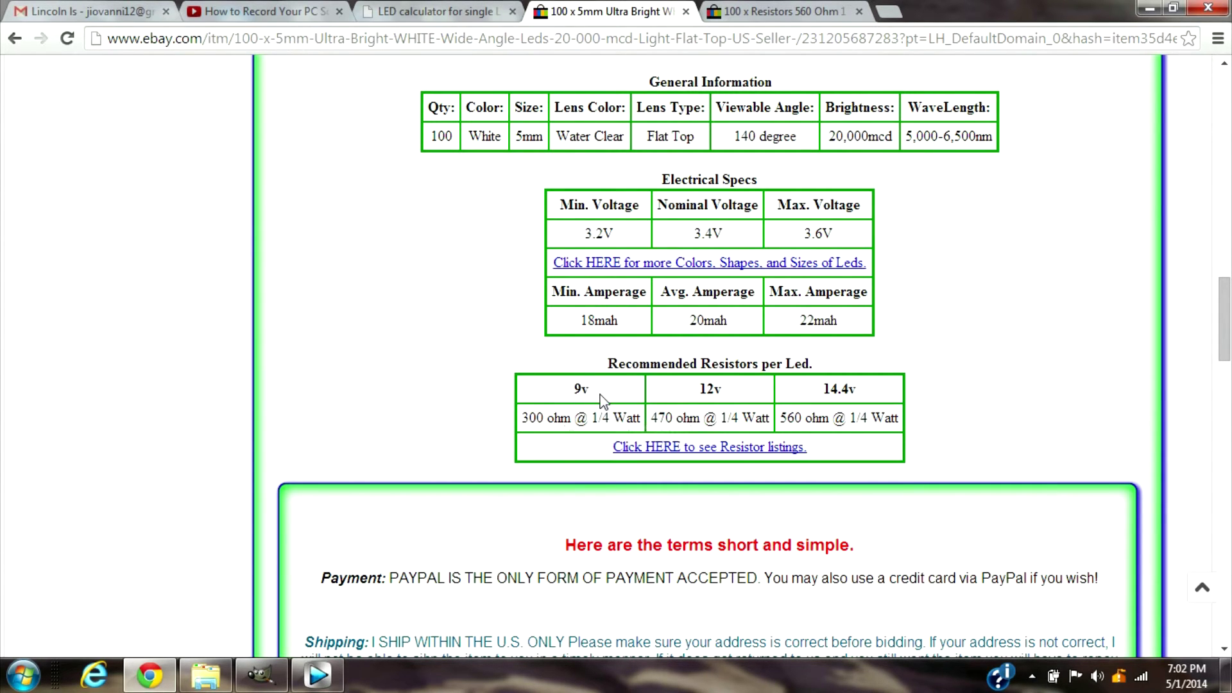
{"action": "left_click", "coordinate": [540, 416]}
{"action": "left_click", "coordinate": [682, 422]}
{"action": "left_click", "coordinate": [899, 423]}
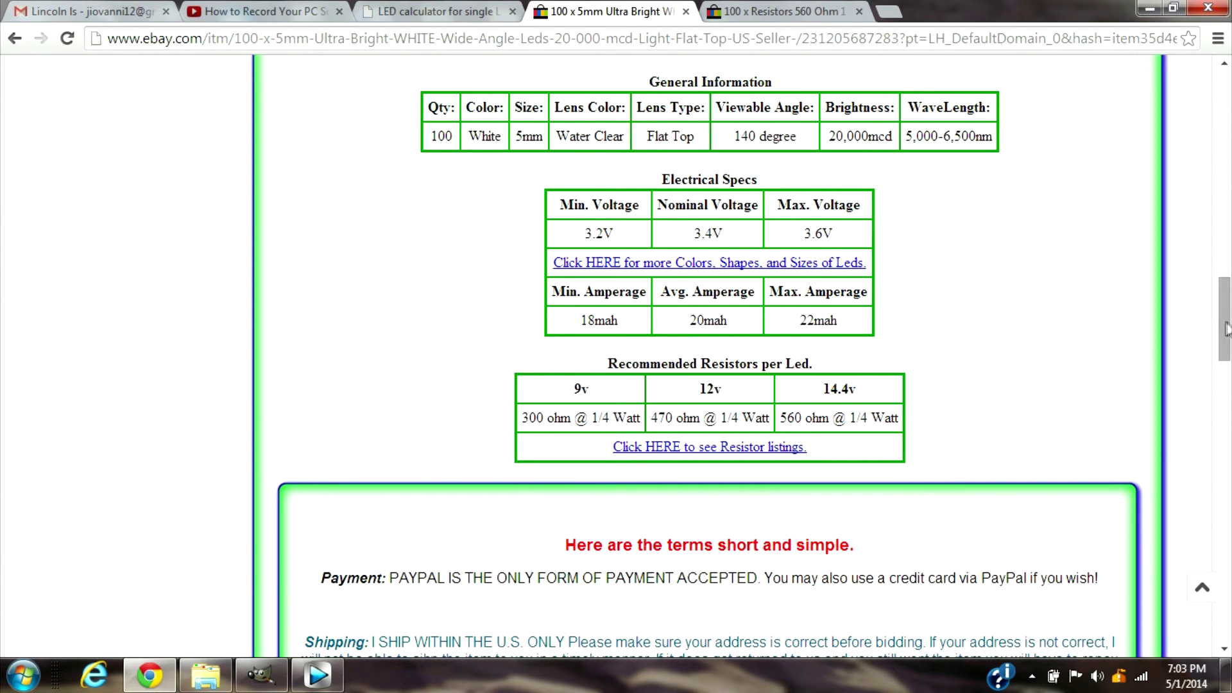
{"action": "mouse_move", "coordinate": [1225, 328]}
{"action": "left_mouse_down"}
{"action": "mouse_move", "coordinate": [1225, 382]}
{"action": "mouse_move", "coordinate": [1228, 317]}
{"action": "left_mouse_up"}
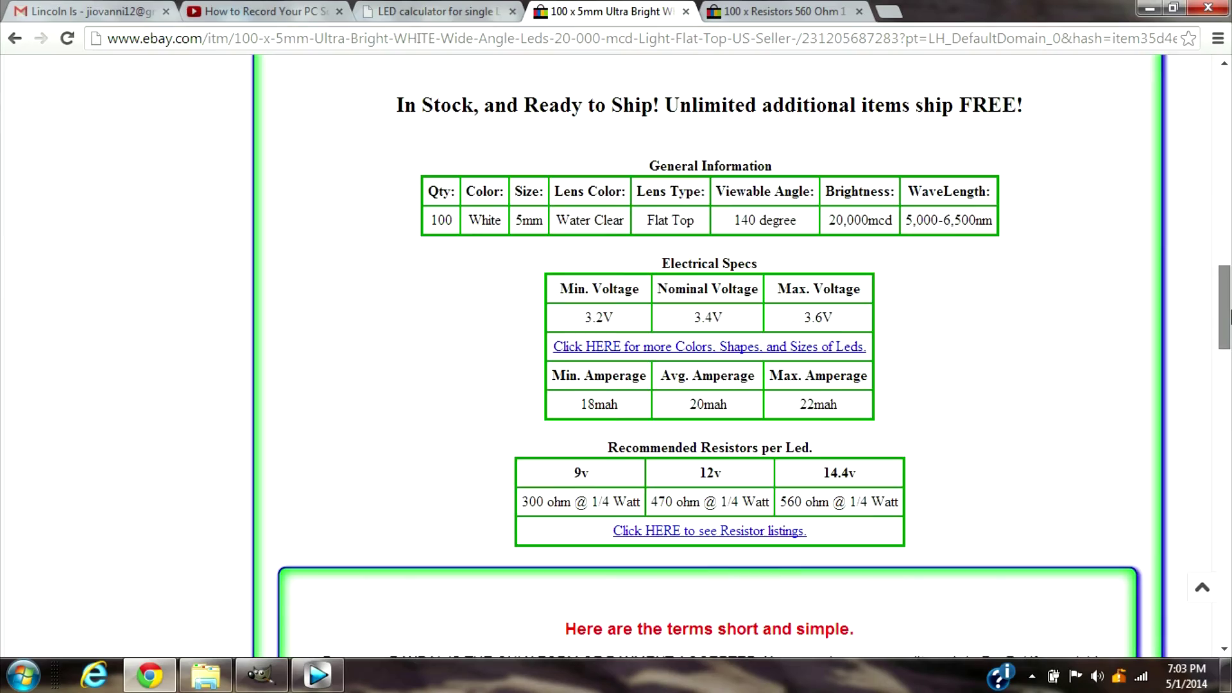
{"action": "left_click_drag", "start_coordinate": [1228, 314], "coordinate": [1228, 113]}
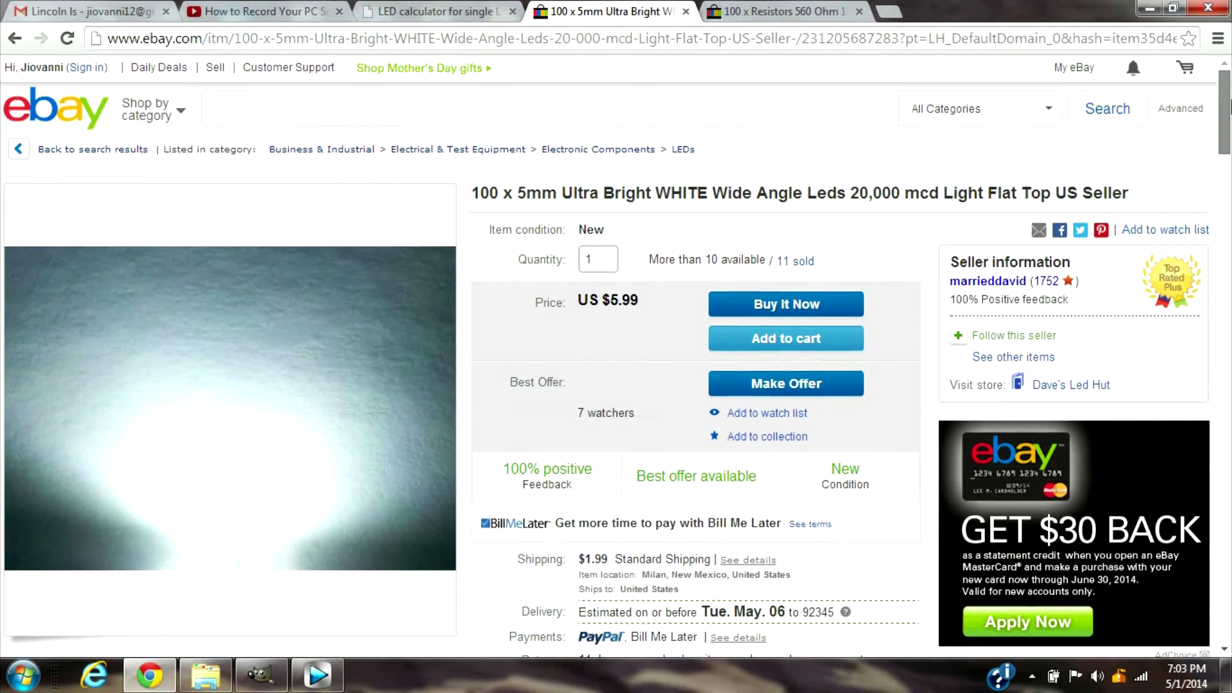
{"action": "left_click", "coordinate": [436, 11]}
Open 'Changing Lincoln Ls Interior Light To LEDs Part 1' from the channel's uploads list.
{"action": "left_click", "coordinate": [317, 9]}
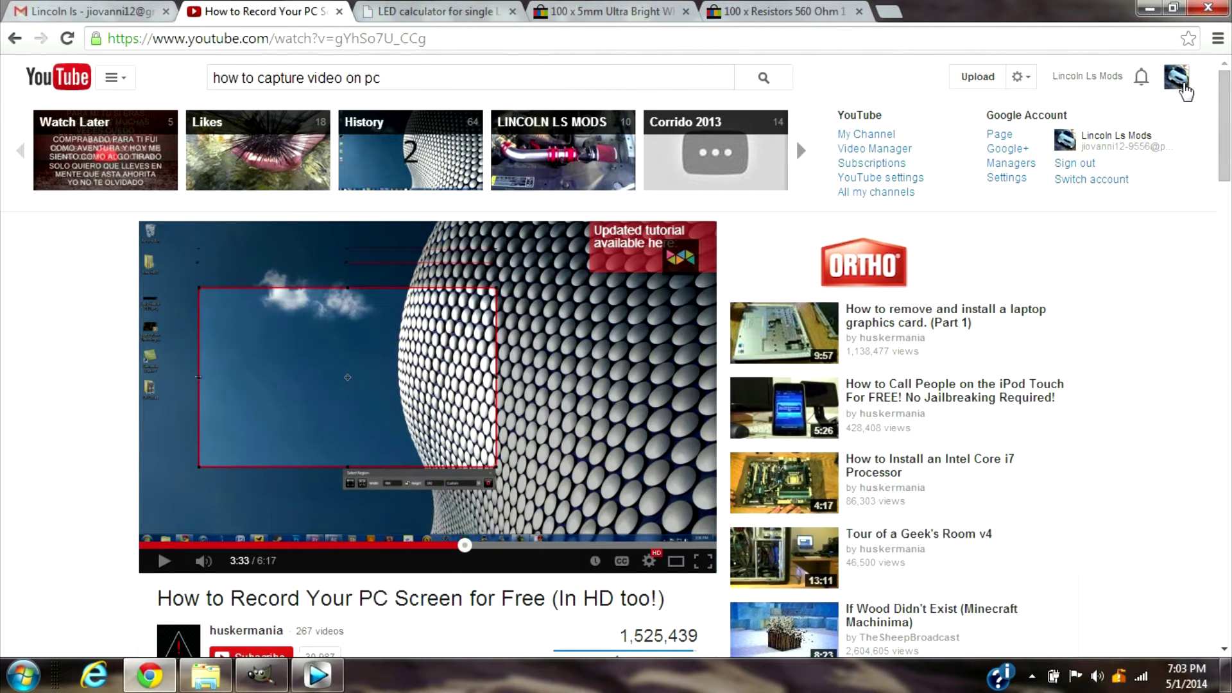
{"action": "left_click", "coordinate": [1183, 85]}
{"action": "left_click", "coordinate": [1183, 85]}
{"action": "left_click", "coordinate": [882, 151]}
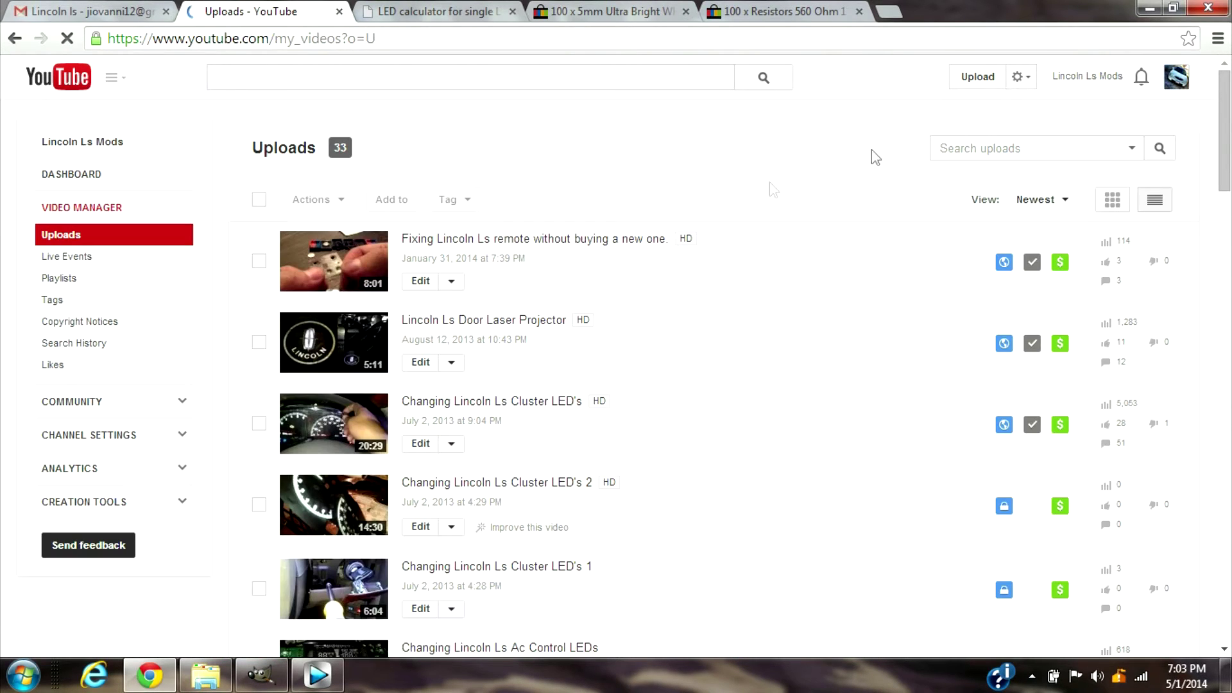
{"action": "scroll", "coordinate": [487, 340], "scroll_direction": "down", "scroll_amount": 6}
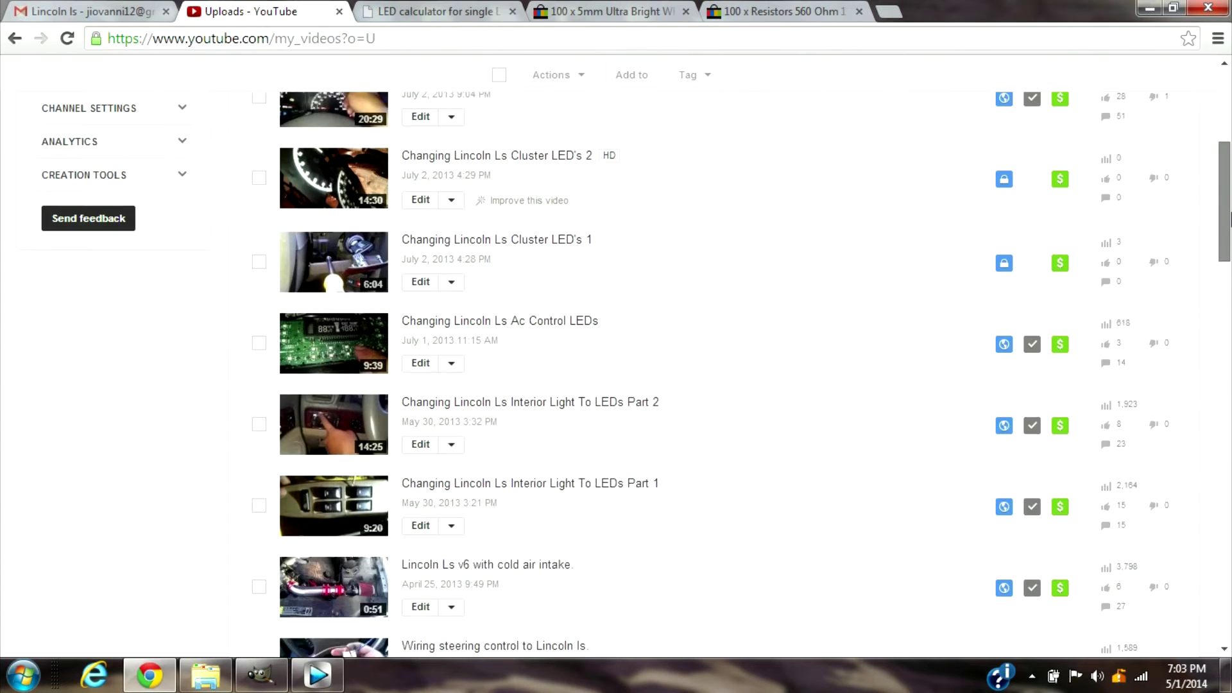
{"action": "left_click", "coordinate": [354, 424]}
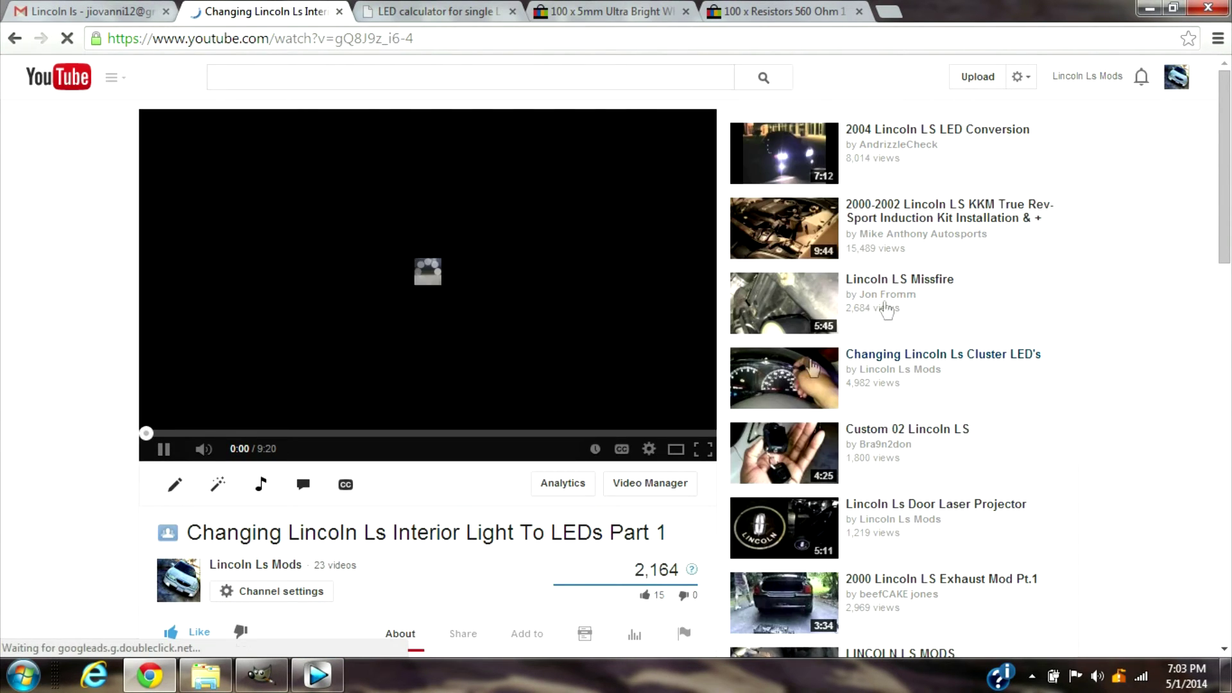
Mute the Part 1 video, skip ahead to about 2:58 and close the ad overlay.
{"action": "left_click", "coordinate": [203, 448]}
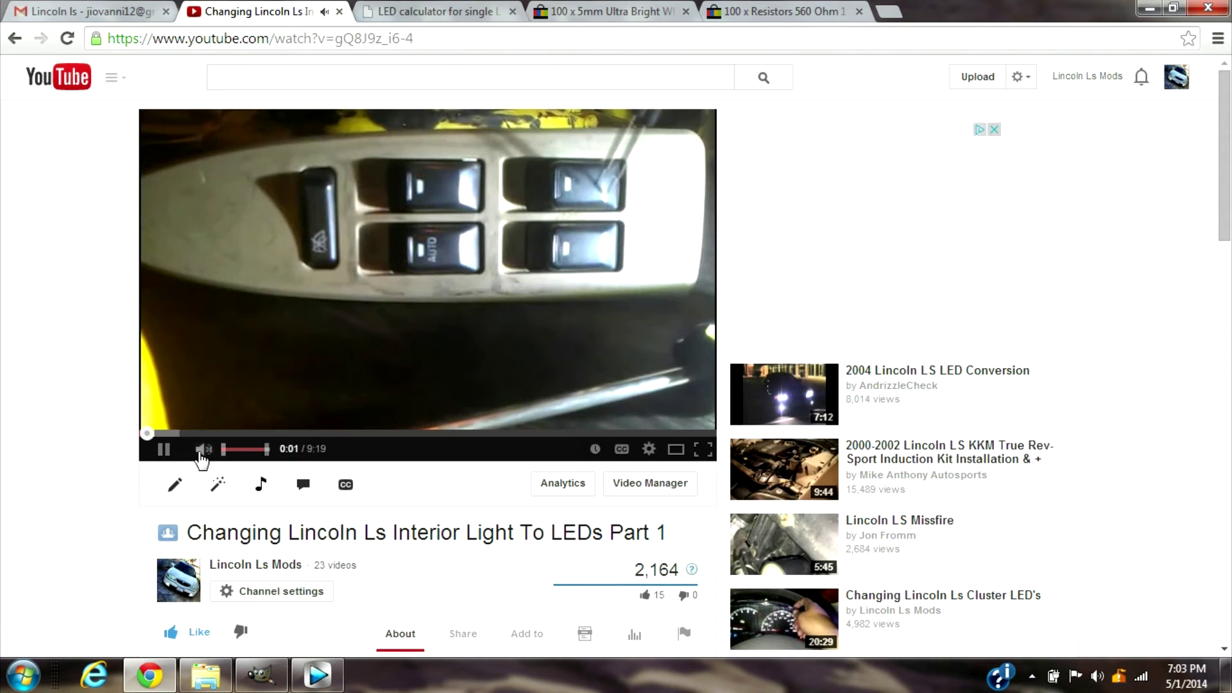
{"action": "left_click_drag", "start_coordinate": [157, 433], "coordinate": [319, 434]}
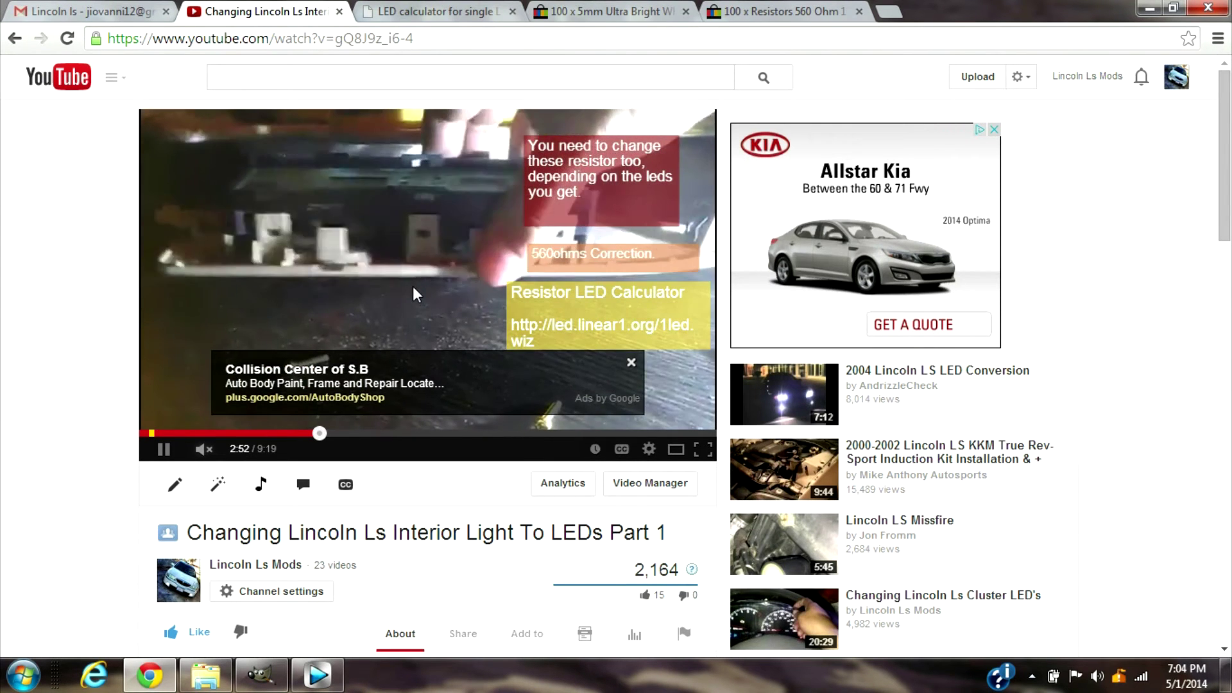
{"action": "left_click", "coordinate": [394, 256]}
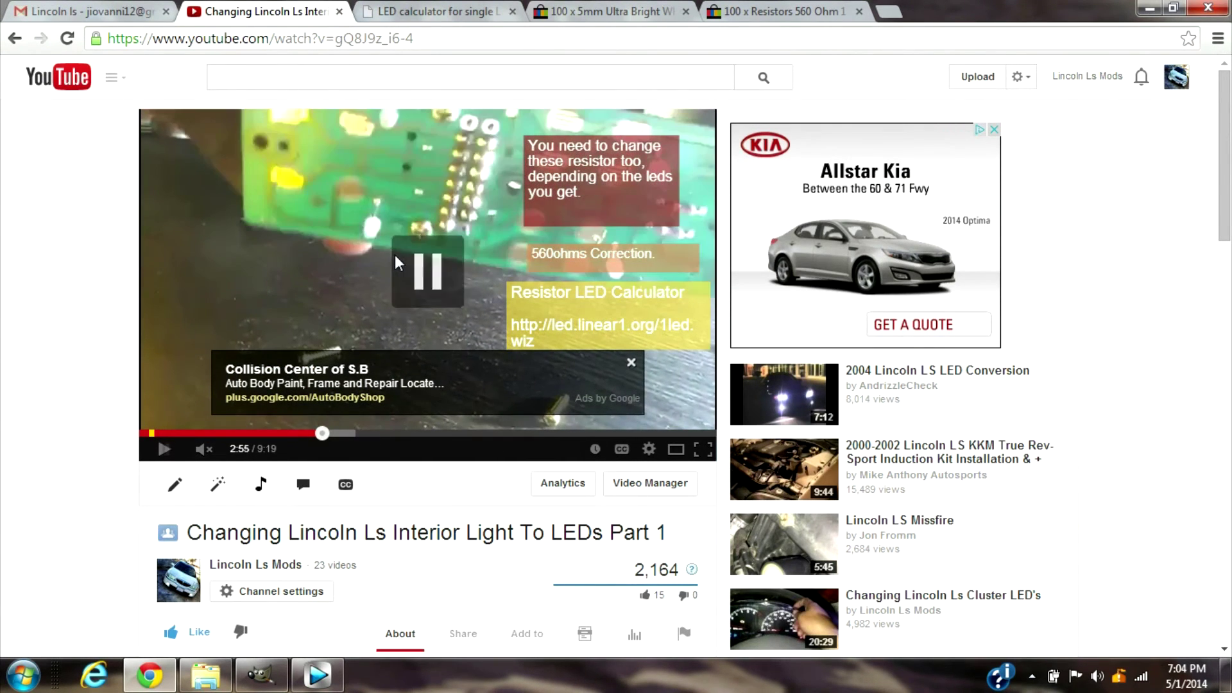
{"action": "left_click", "coordinate": [394, 256]}
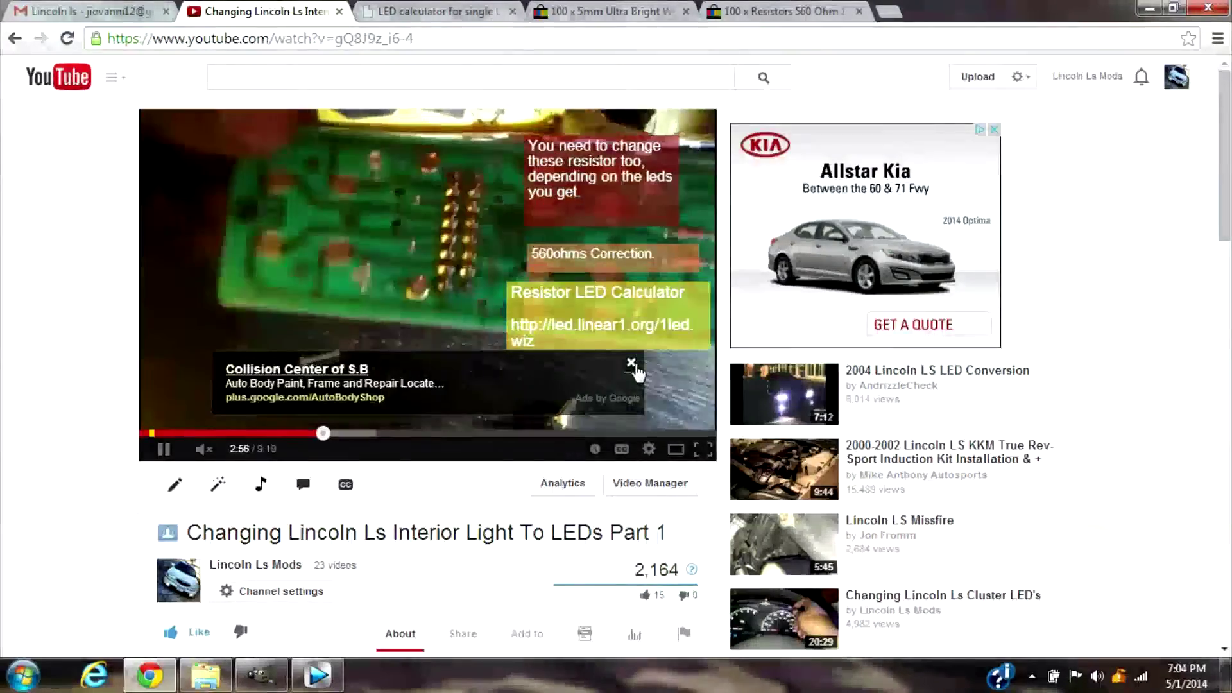
{"action": "left_click", "coordinate": [632, 363]}
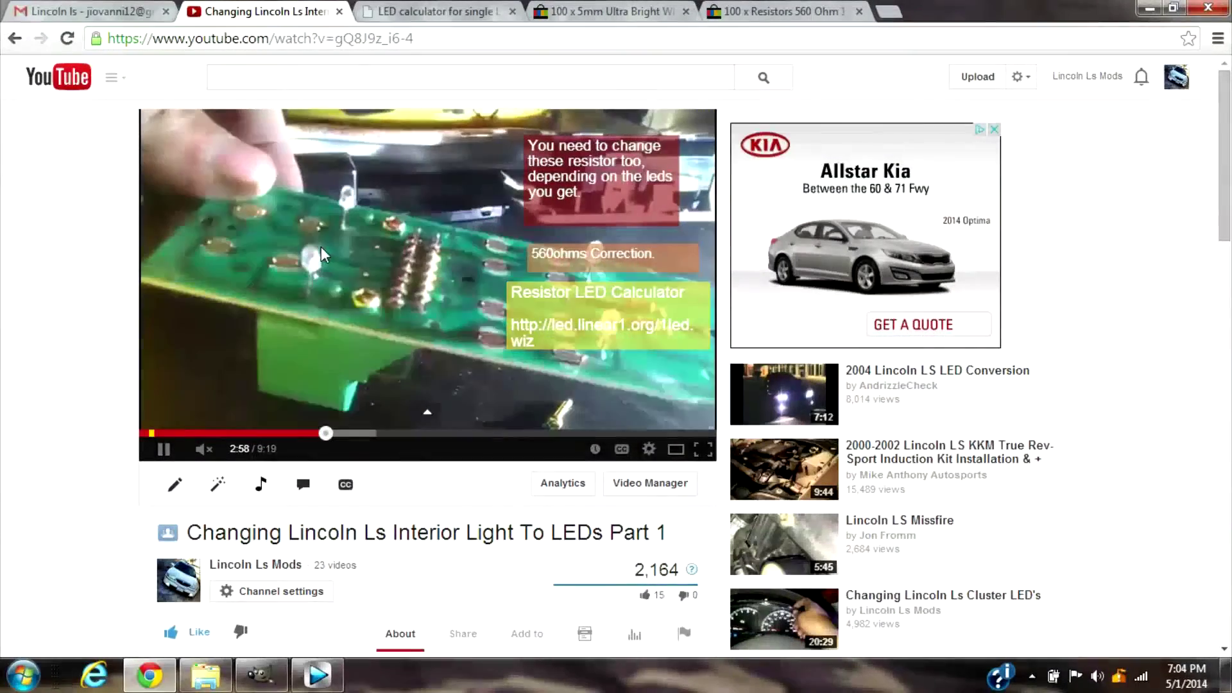
{"action": "left_click", "coordinate": [598, 278]}
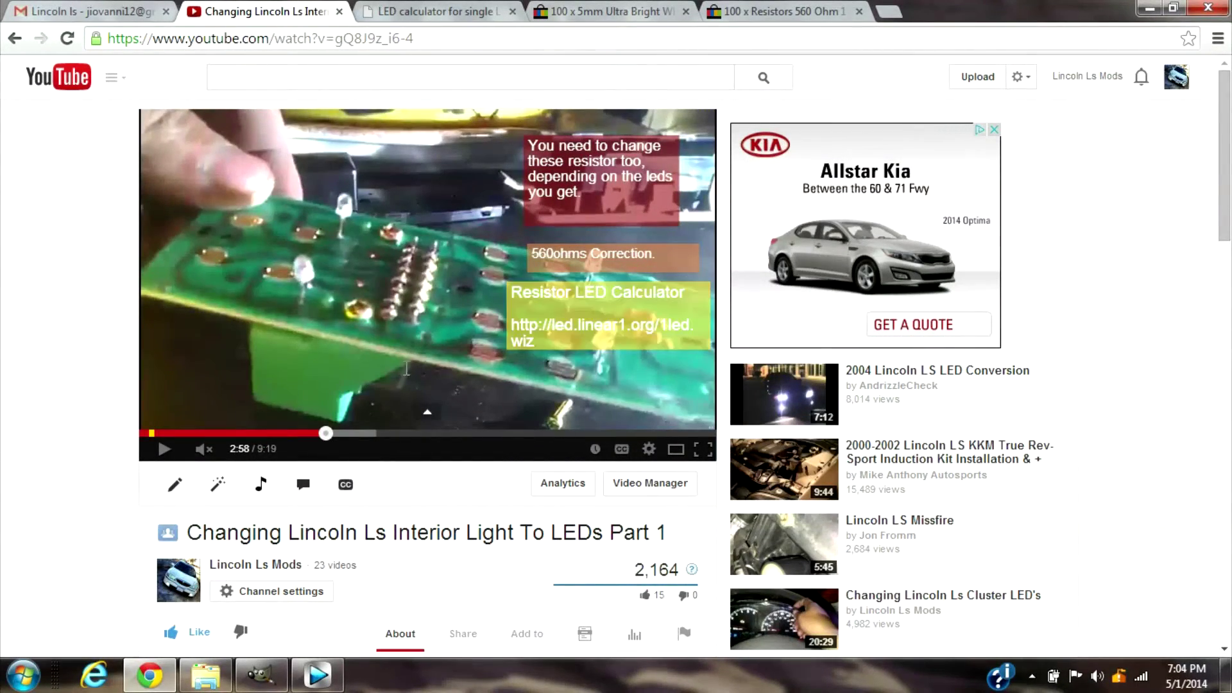
{"action": "left_click", "coordinate": [480, 413]}
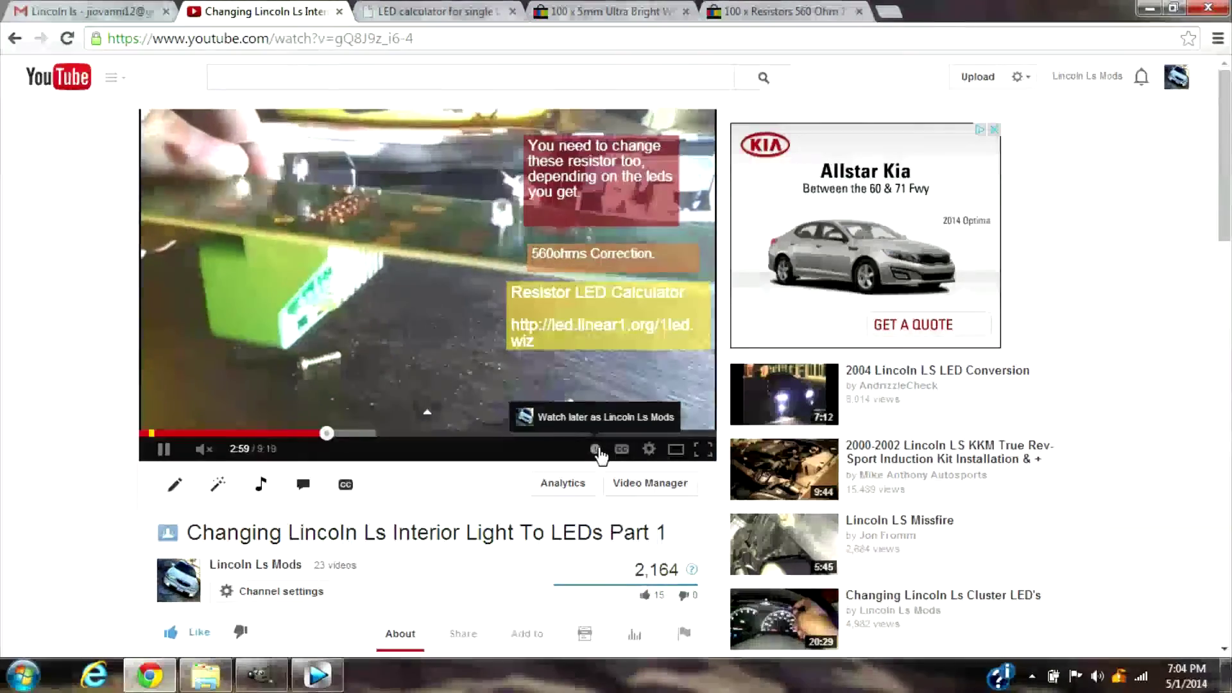
Save the video to Watch Later, turn captions on, hide annotations and pause at 3:12.
{"action": "left_click", "coordinate": [602, 449]}
{"action": "left_click", "coordinate": [620, 450]}
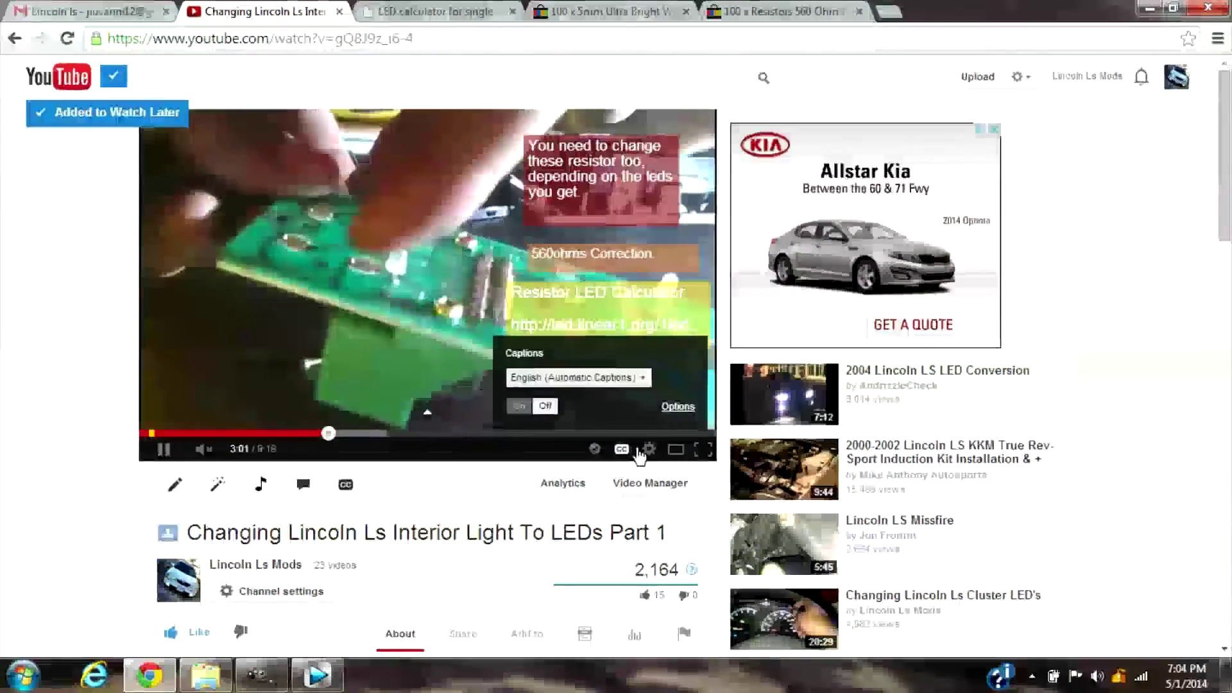
{"action": "left_click", "coordinate": [524, 408]}
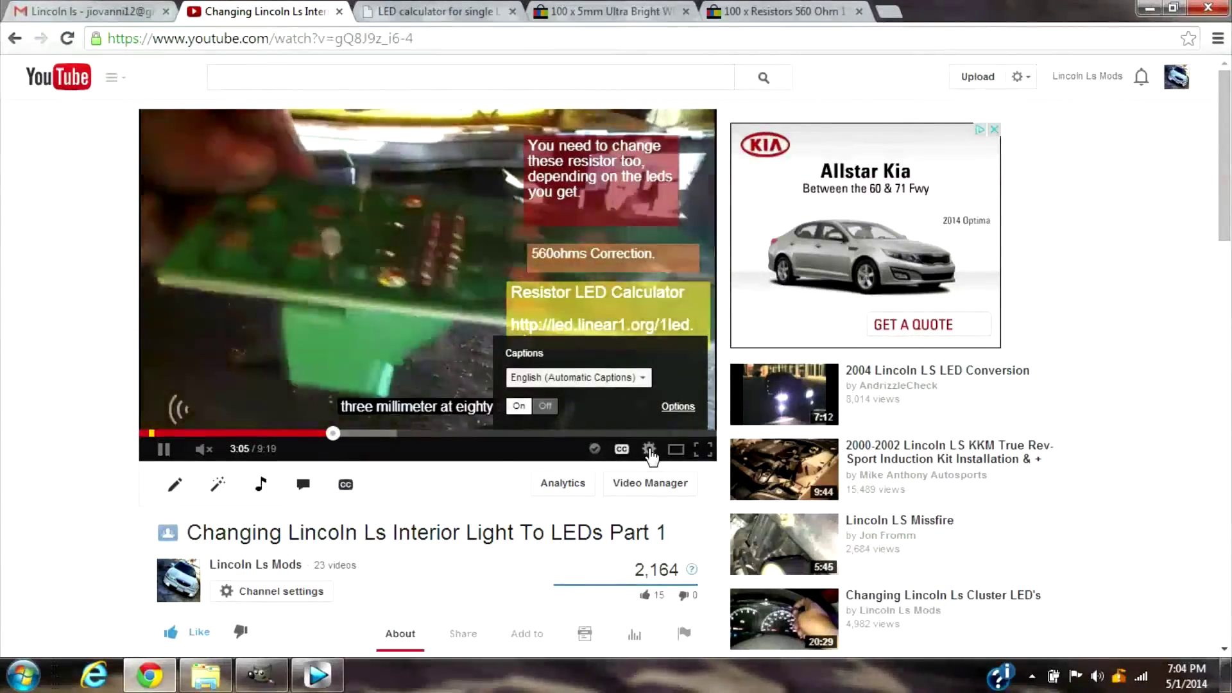
{"action": "left_click", "coordinate": [650, 450]}
{"action": "left_click", "coordinate": [646, 347]}
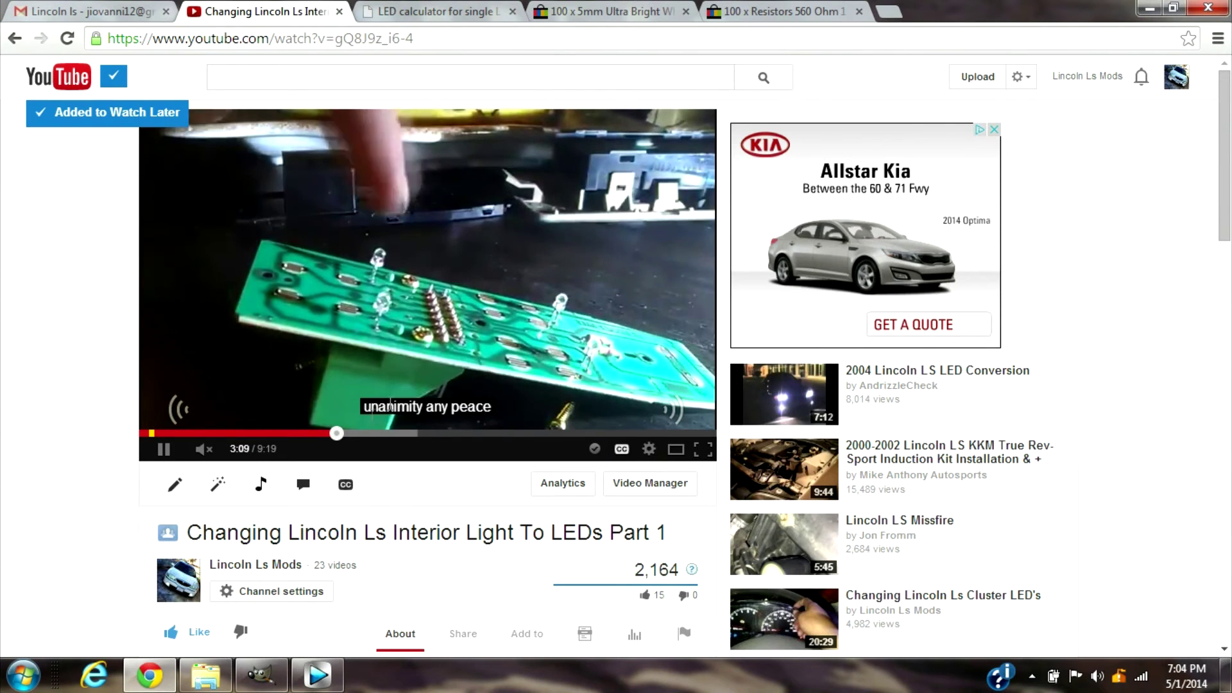
{"action": "left_click_drag", "start_coordinate": [335, 433], "coordinate": [330, 434]}
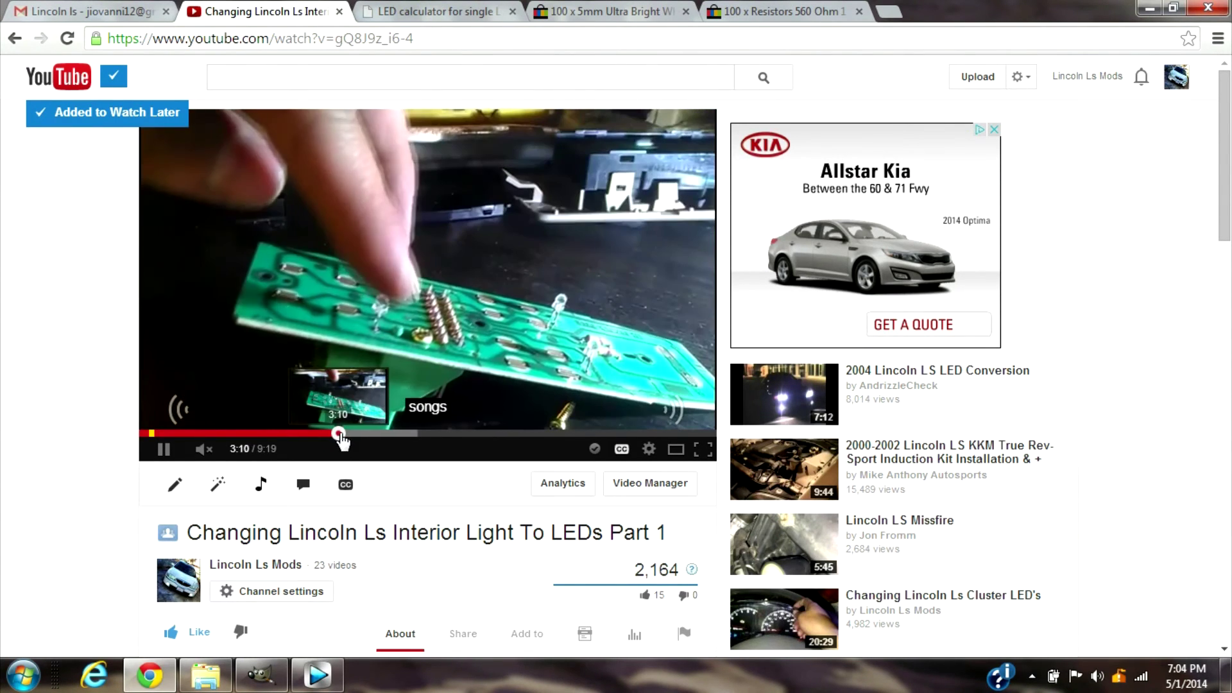
{"action": "left_click", "coordinate": [183, 449]}
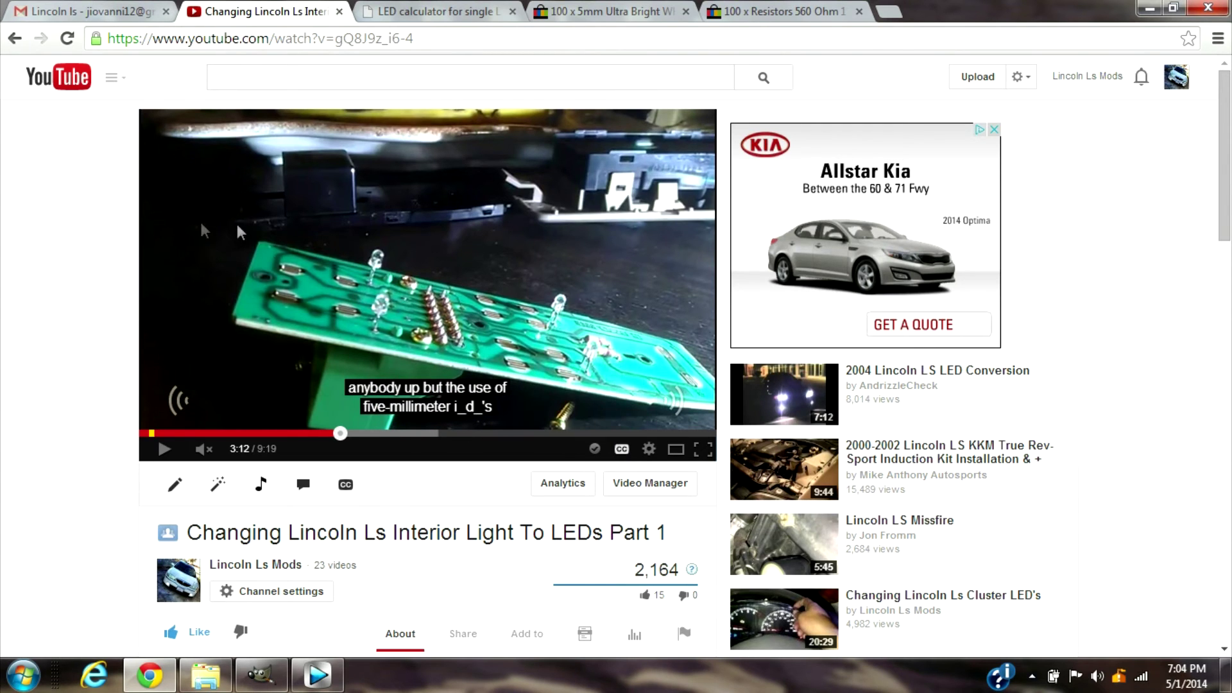
From the uploads list, play Interior Light To LEDs Part 2 past its ad and pause at 2:02.
{"action": "left_click", "coordinate": [16, 38]}
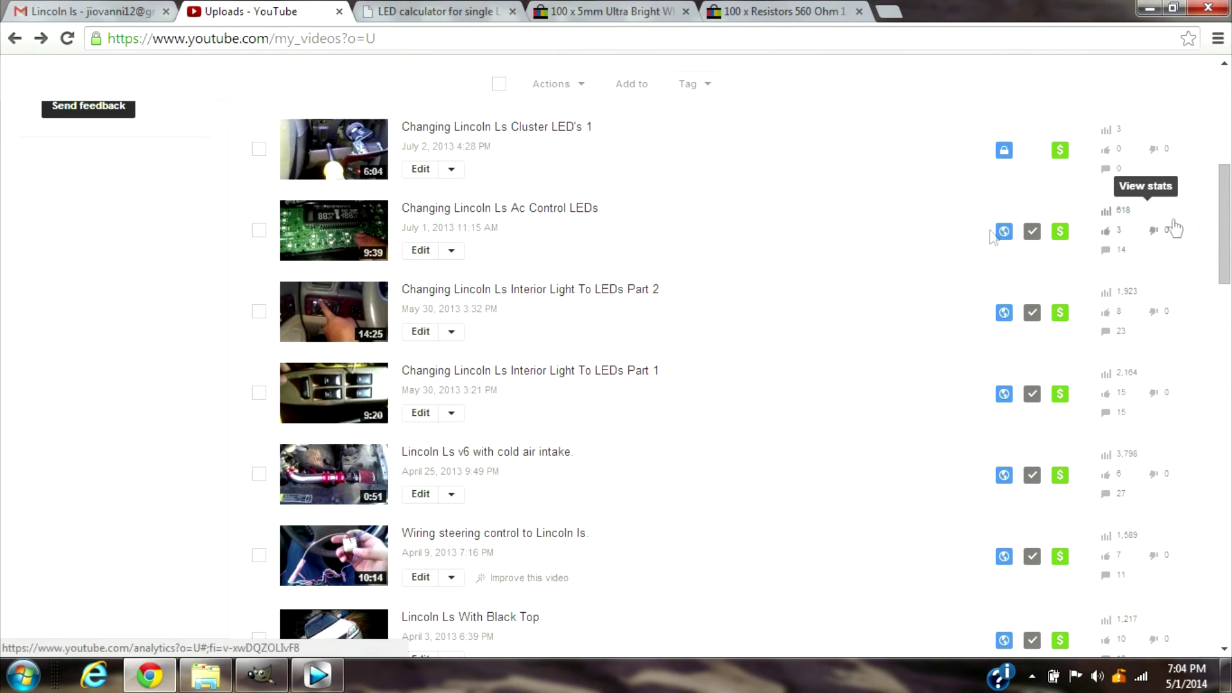
{"action": "left_click", "coordinate": [303, 302]}
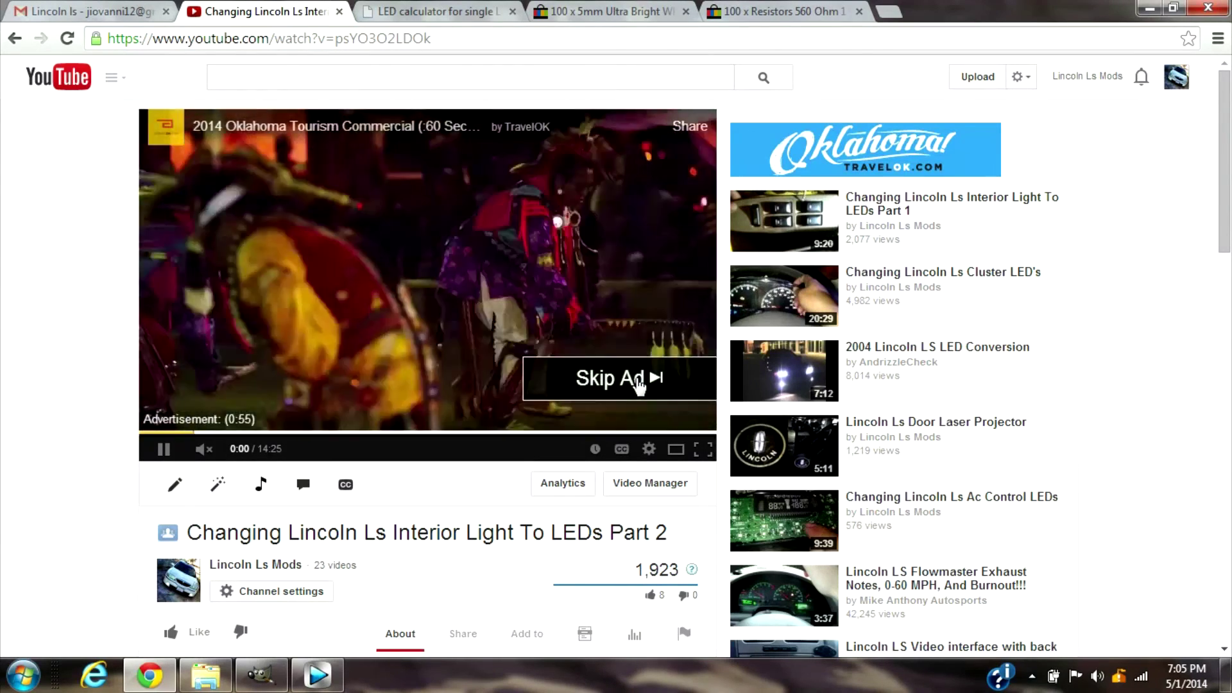
{"action": "left_click", "coordinate": [639, 385]}
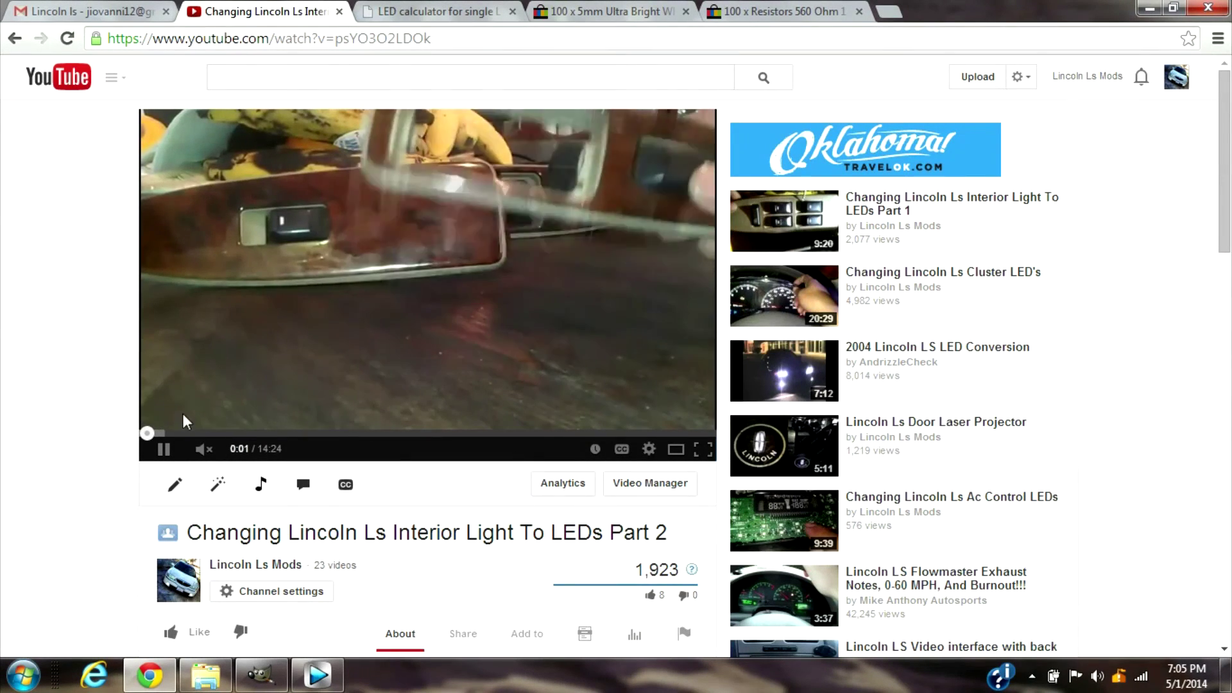
{"action": "left_click_drag", "start_coordinate": [178, 431], "coordinate": [224, 439]}
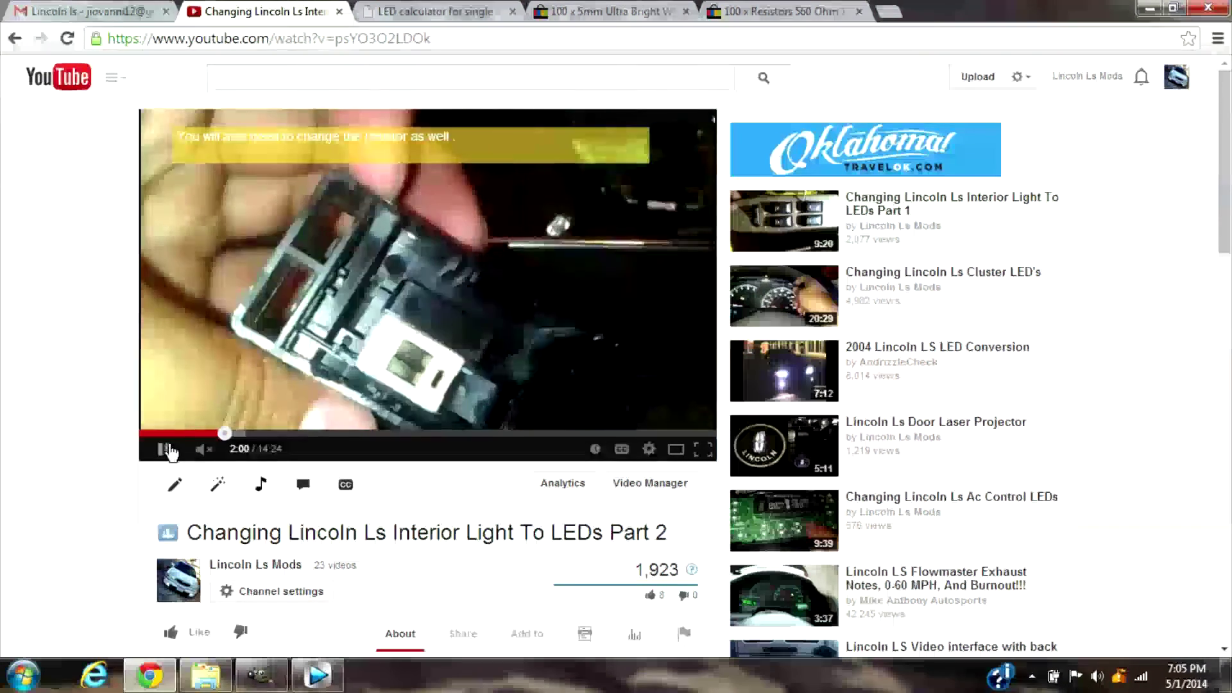
{"action": "left_click", "coordinate": [169, 449]}
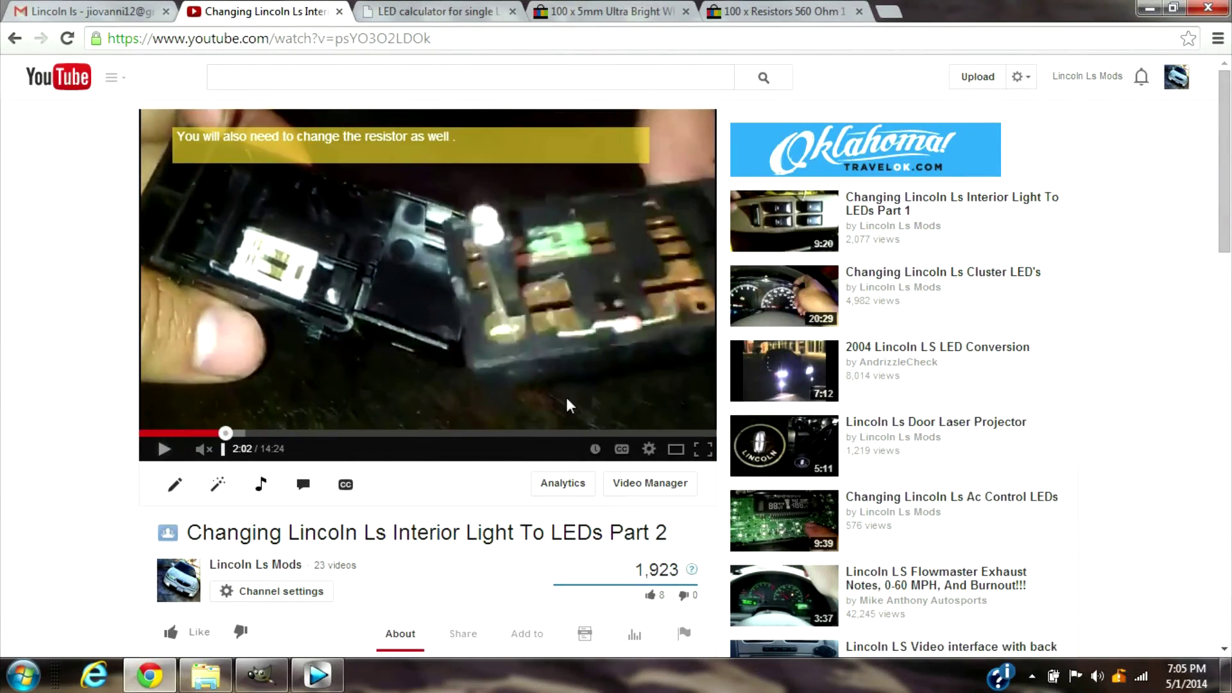